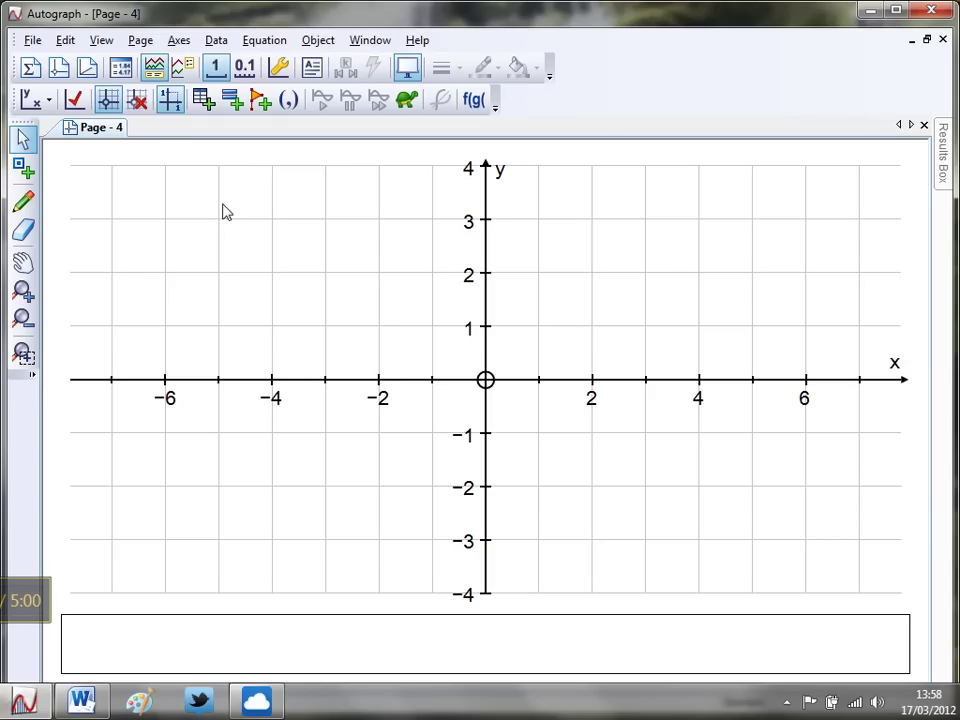
# Hide the axes, grid and key, turn on Whiteboard Mode, and set grid snap to tenths
pyautogui.click(137, 99)
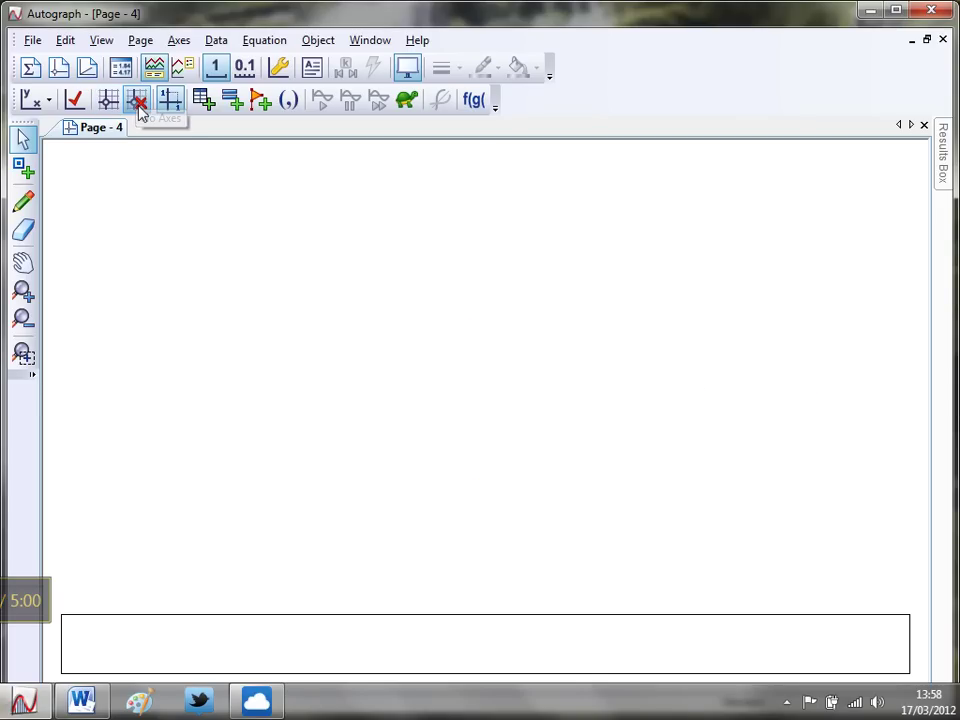
pyautogui.rightClick(443, 641)
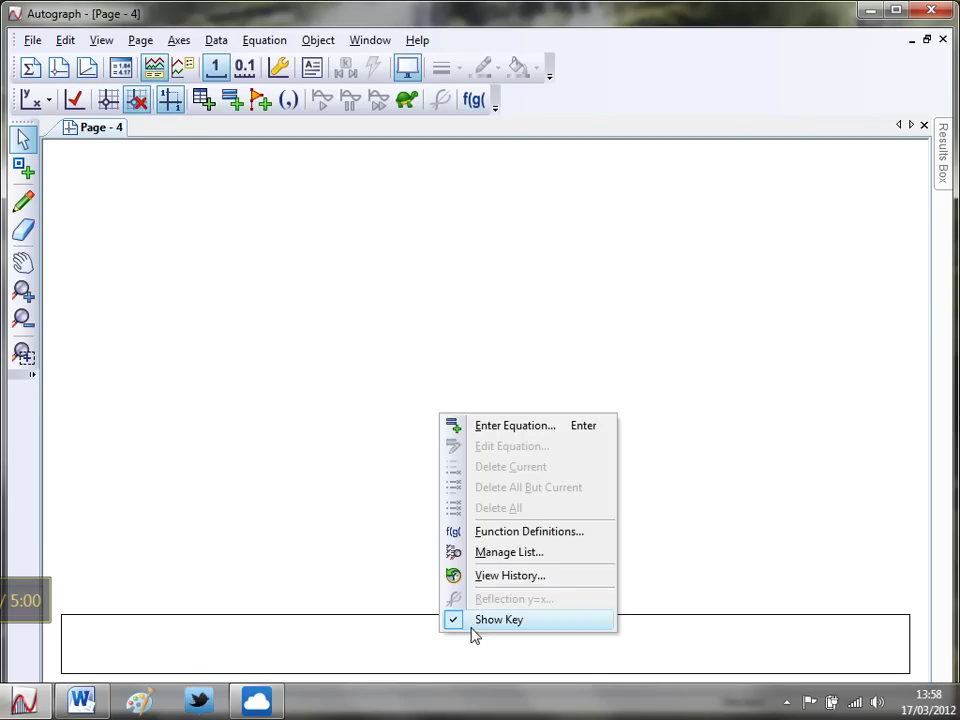
pyautogui.click(476, 622)
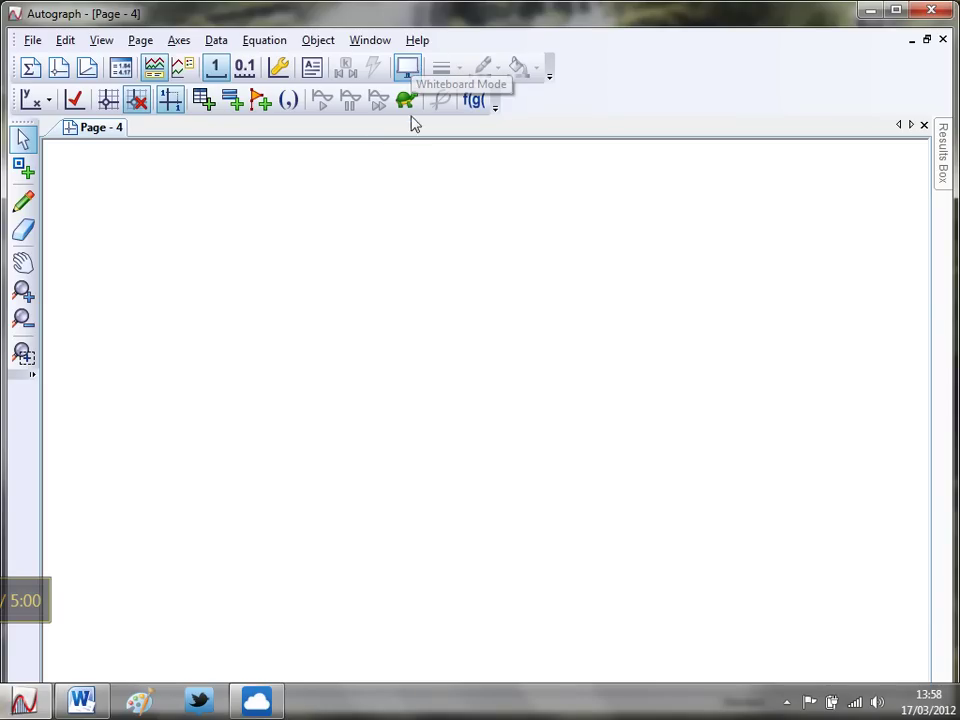
pyautogui.click(409, 70)
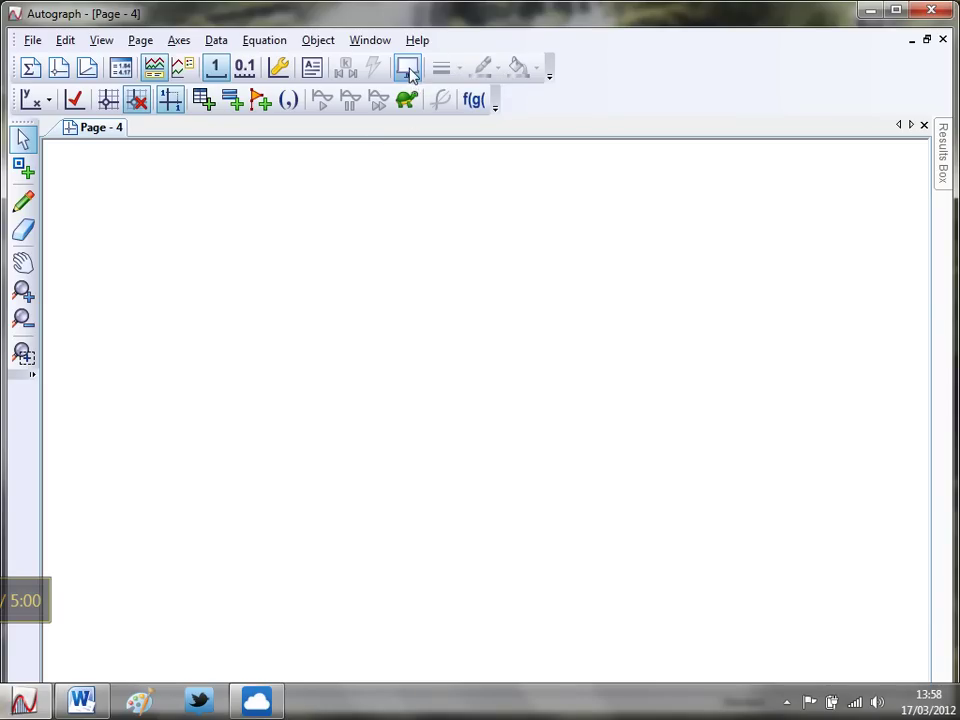
pyautogui.click(245, 74)
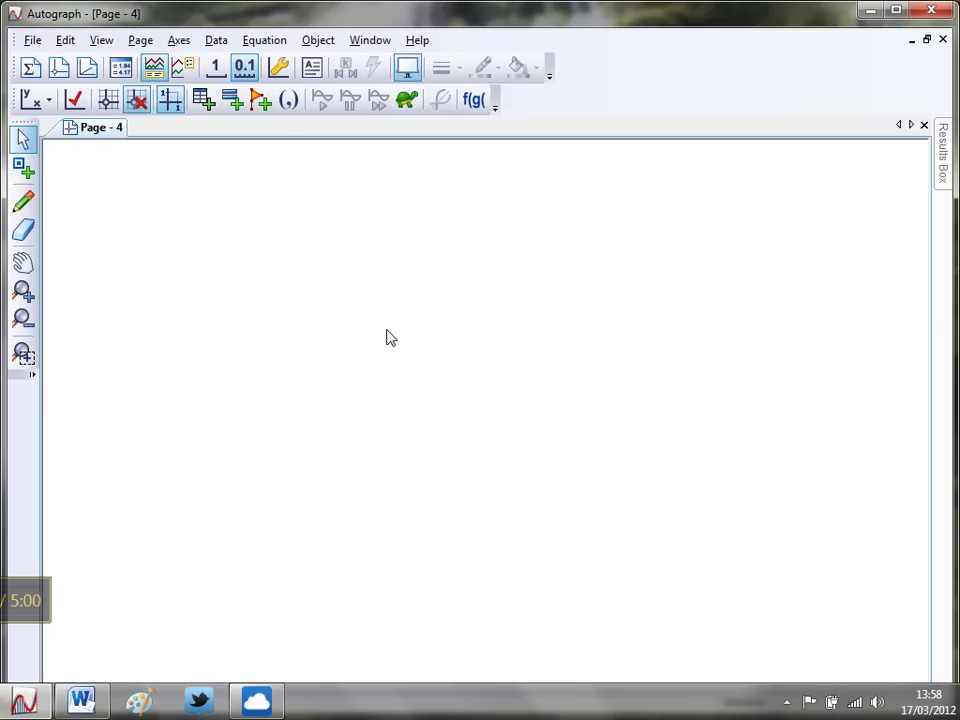
# Place three points: one left of centre, one near the top, one on the right
pyautogui.click(23, 168)
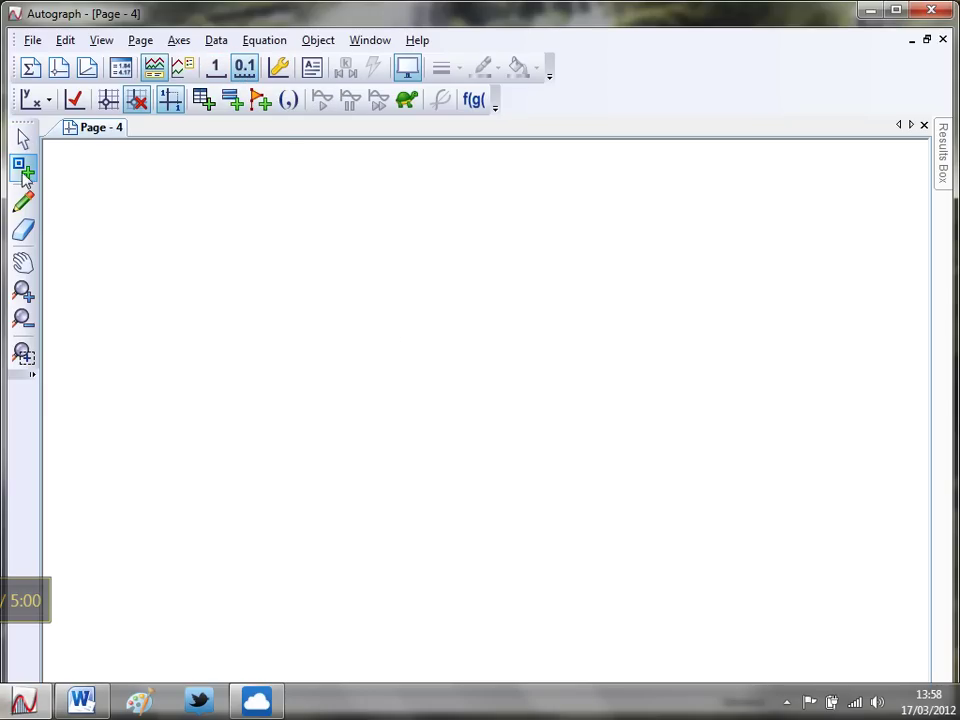
pyautogui.click(229, 373)
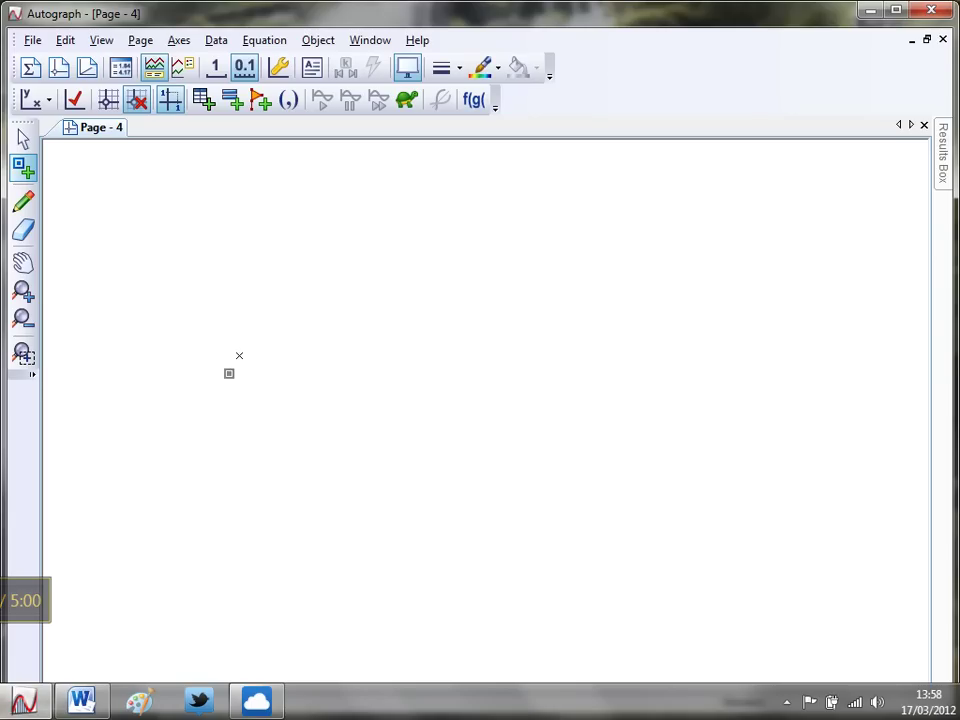
pyautogui.click(372, 217)
pyautogui.click(734, 430)
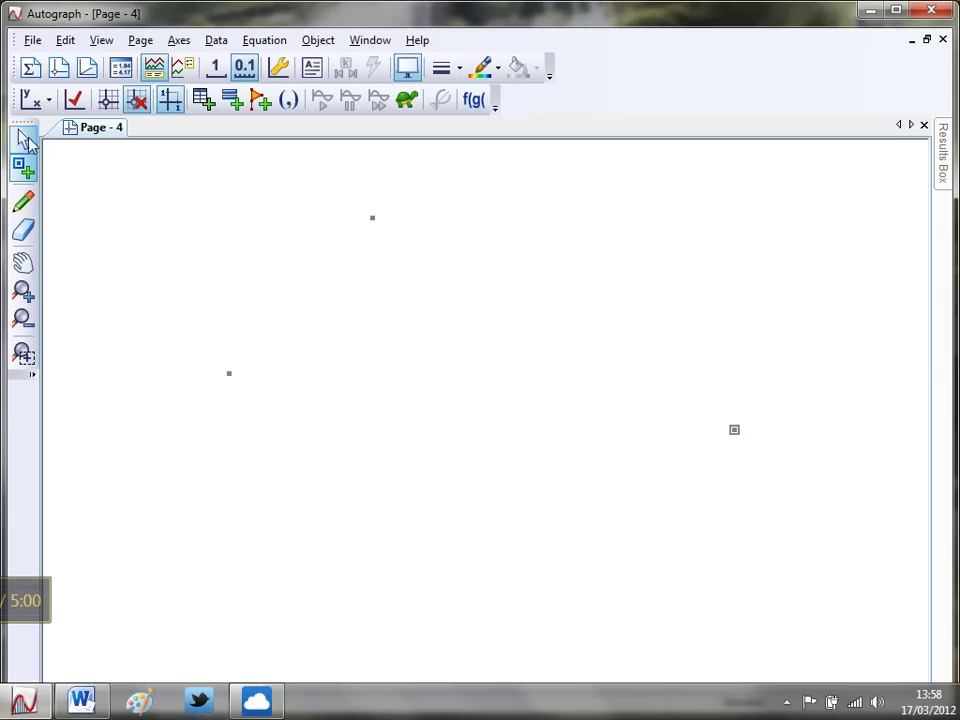
pyautogui.click(26, 141)
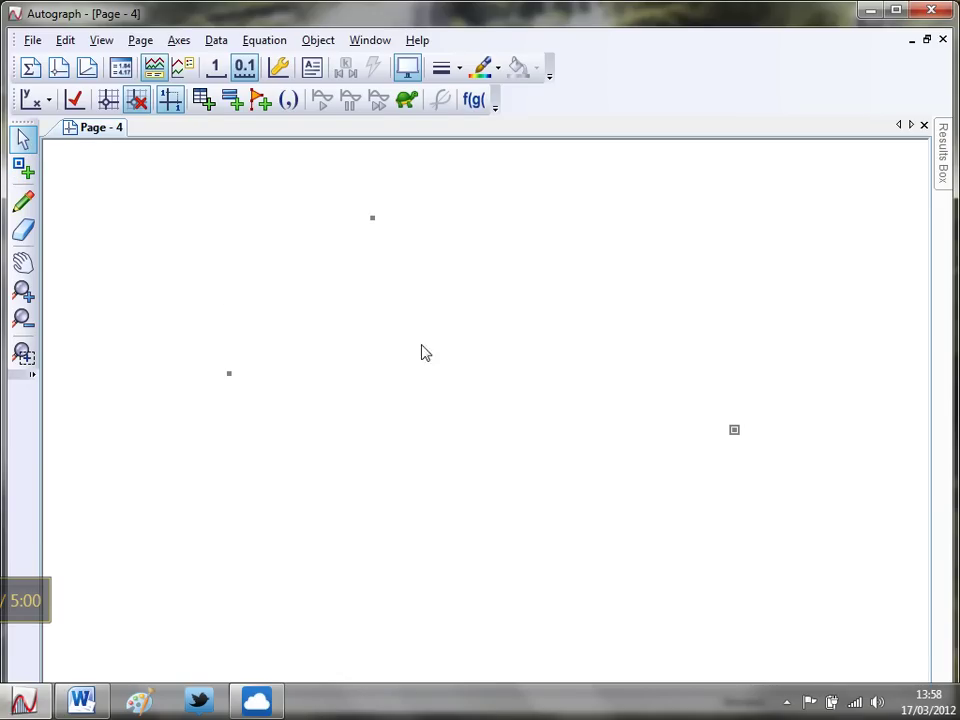
# Ring the right-hand point with a red radius-0.2 circle
pyautogui.rightClick(719, 438)
pyautogui.click(756, 418)
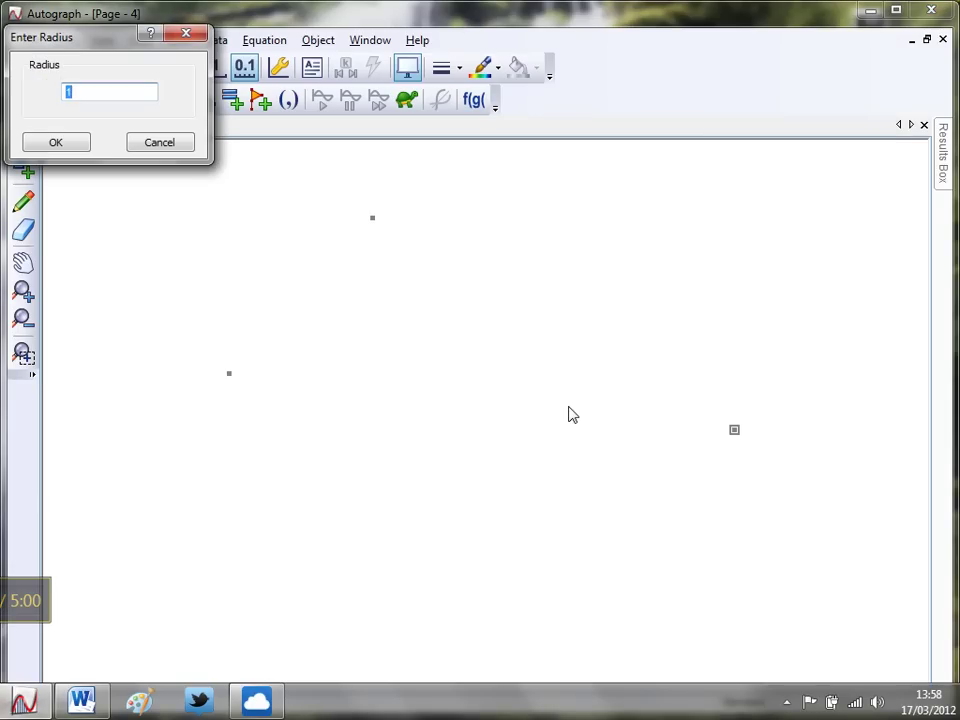
pyautogui.write('0.2')
pyautogui.click(72, 146)
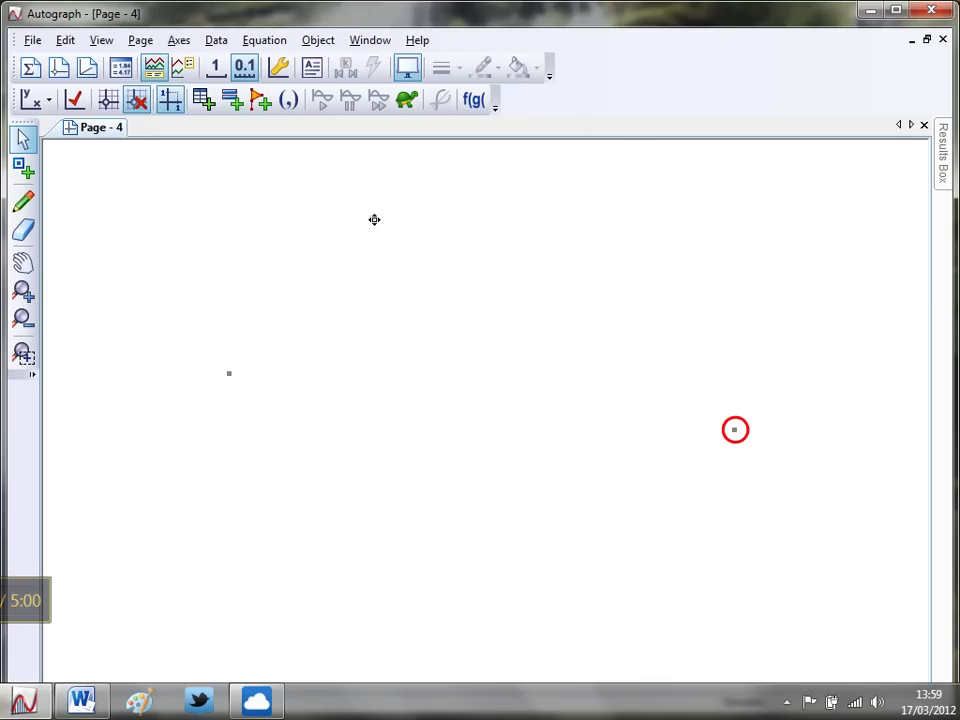
# Ring the top point with a blue radius-0.2 circle
pyautogui.click(372, 218)
pyautogui.rightClick(373, 218)
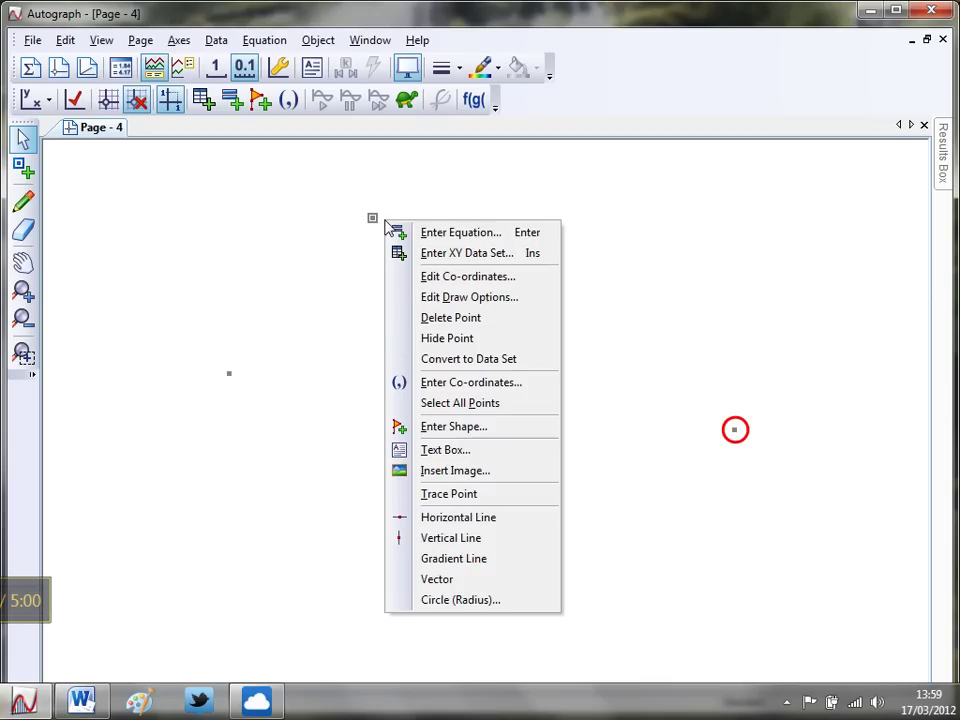
pyautogui.click(447, 603)
pyautogui.write('0.2')
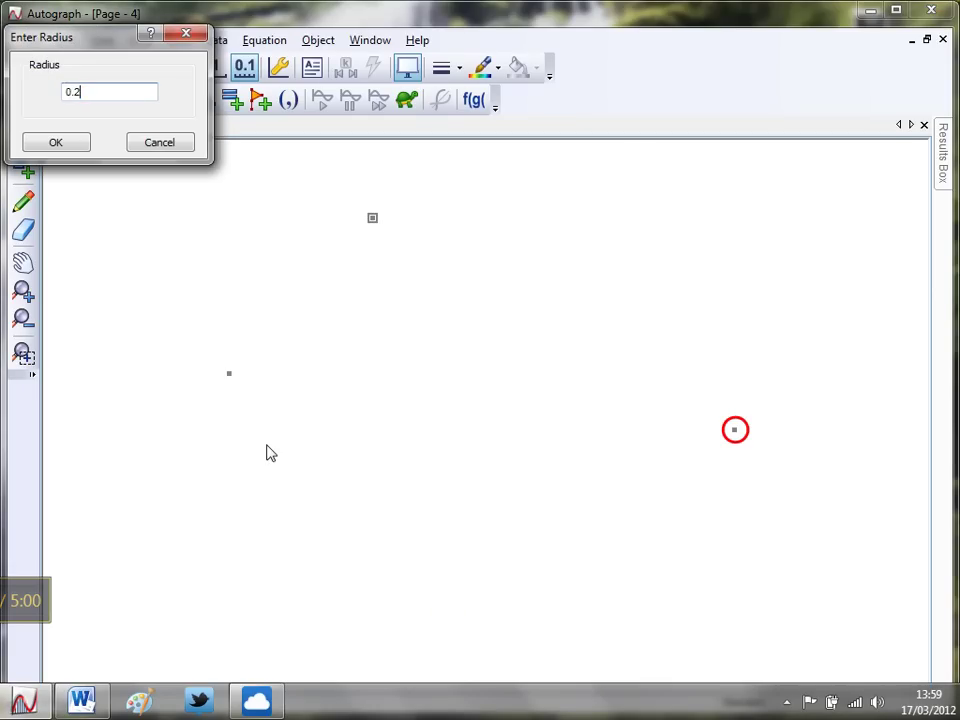
pyautogui.click(76, 148)
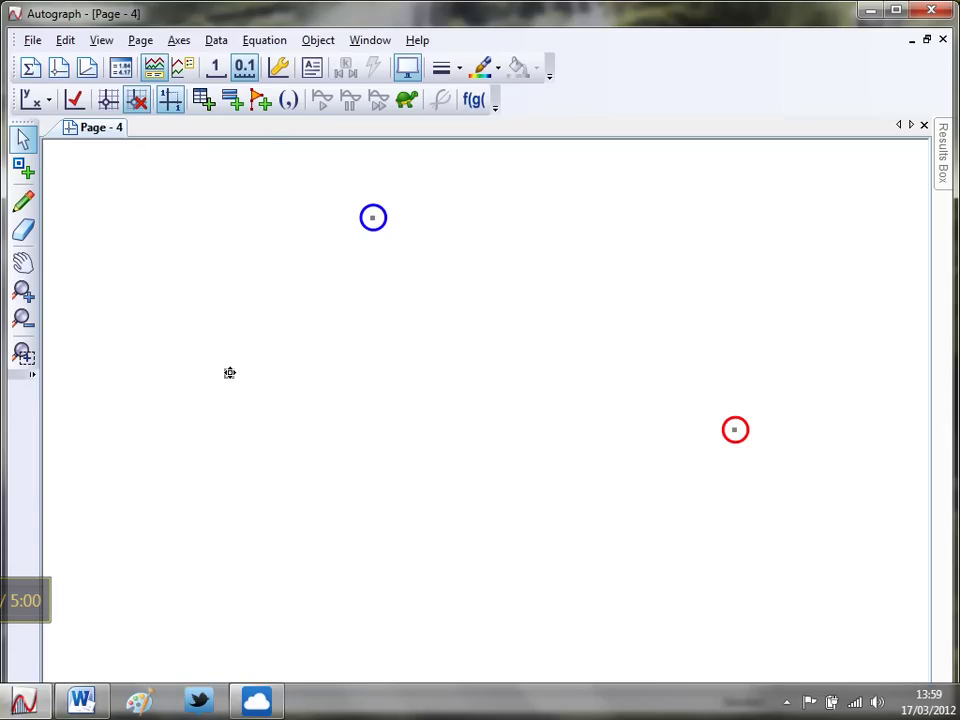
# Ring the left point with a purple radius-0.2 circle, then select the purple and blue points
pyautogui.rightClick(229, 372)
pyautogui.click(268, 379)
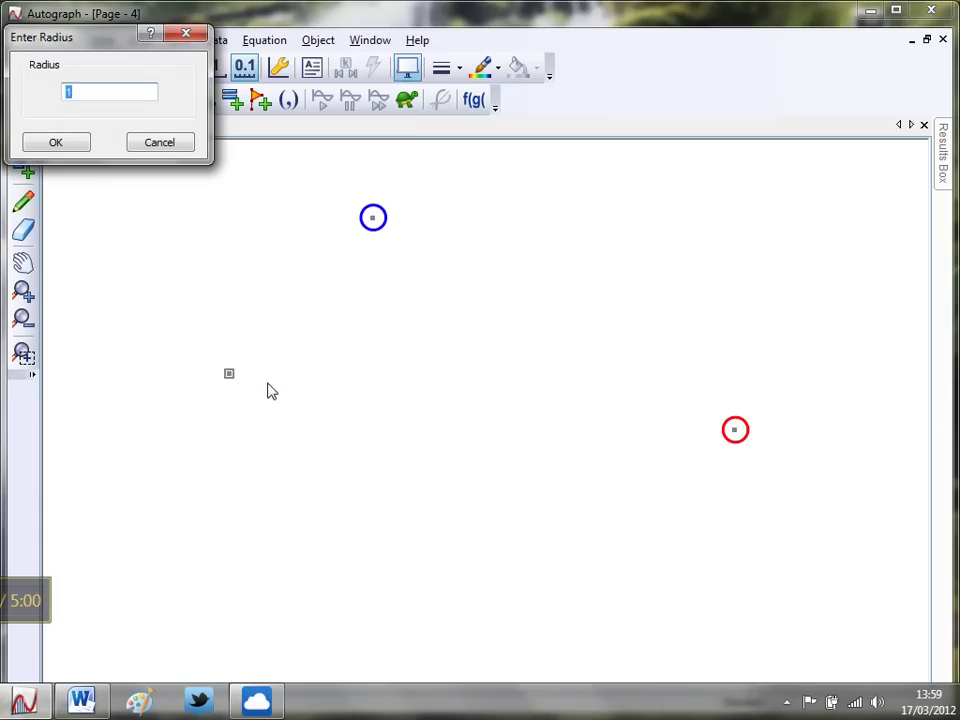
pyautogui.write('0.2')
pyautogui.click(78, 149)
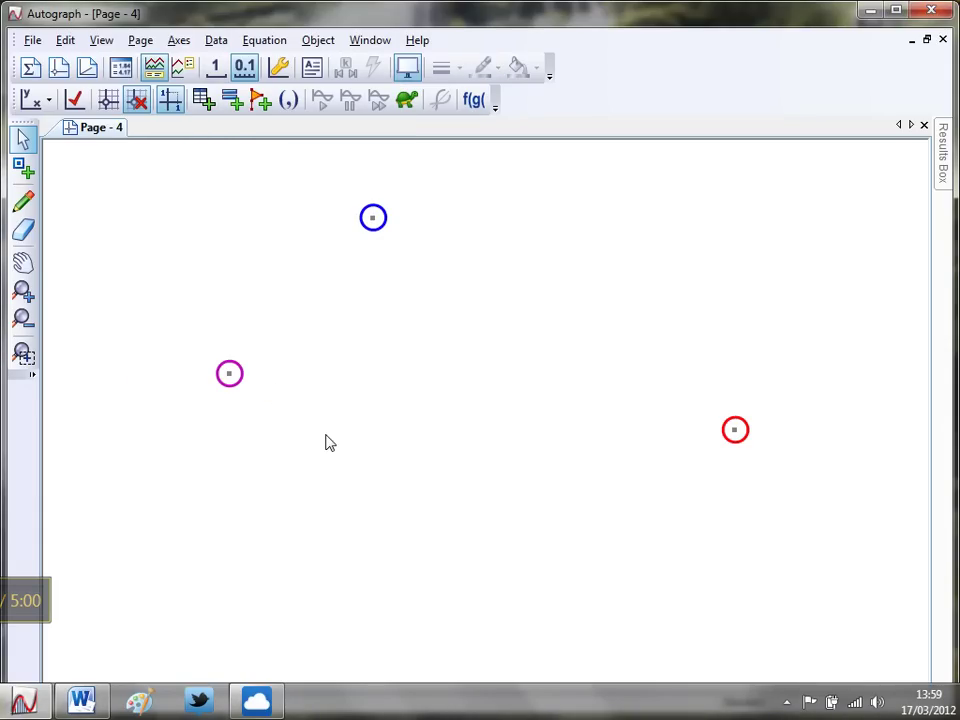
pyautogui.click(230, 374)
pyautogui.keyDown('shift'); pyautogui.click(372, 217); pyautogui.keyUp('shift')
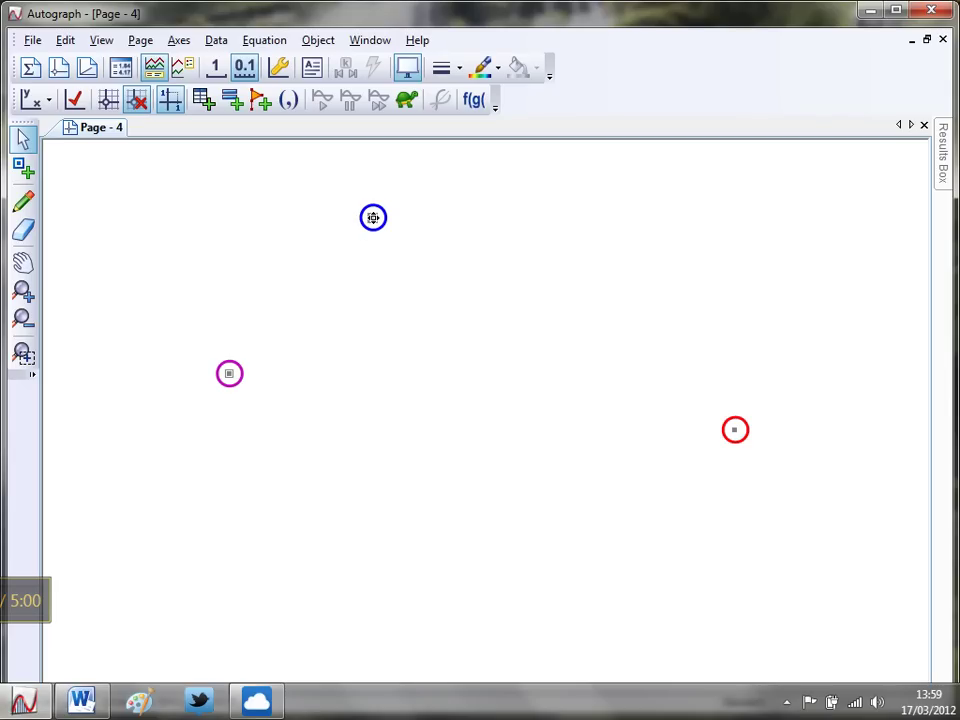
# Join the purple and blue points with a green line segment
pyautogui.rightClick(538, 213)
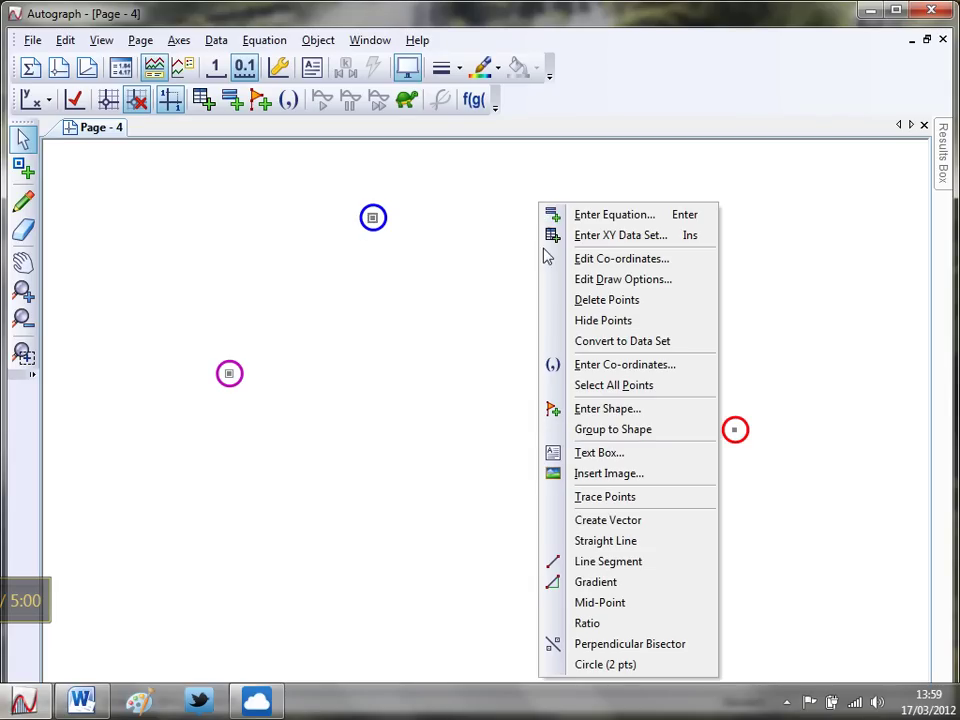
pyautogui.click(607, 562)
pyautogui.click(481, 531)
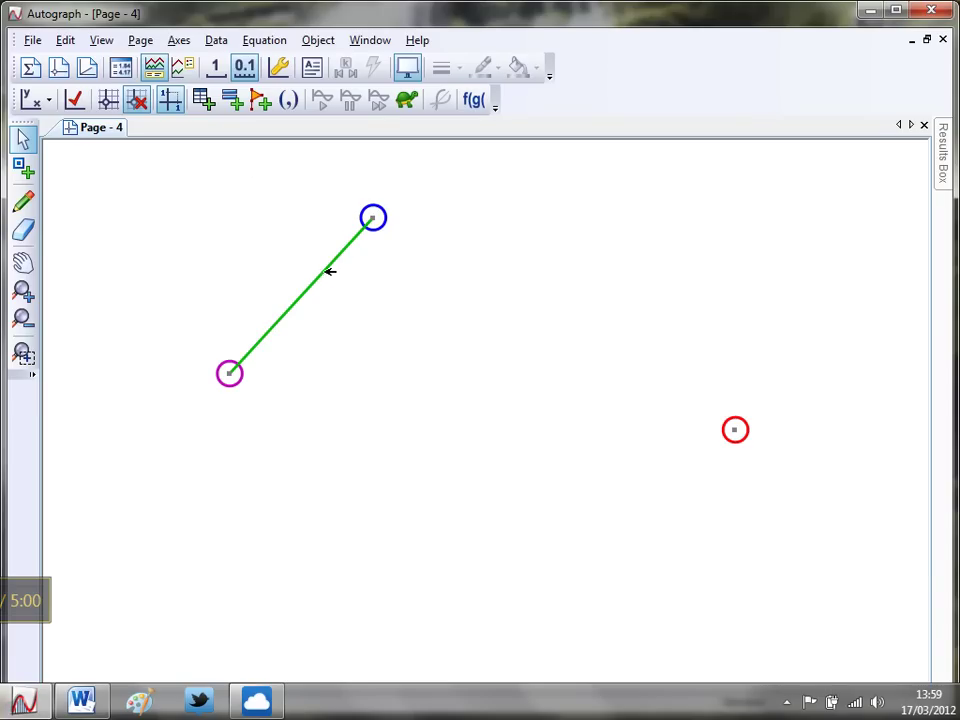
# Show the Status Box lower on the page and read the chord's length of 3.4
pyautogui.click(100, 46)
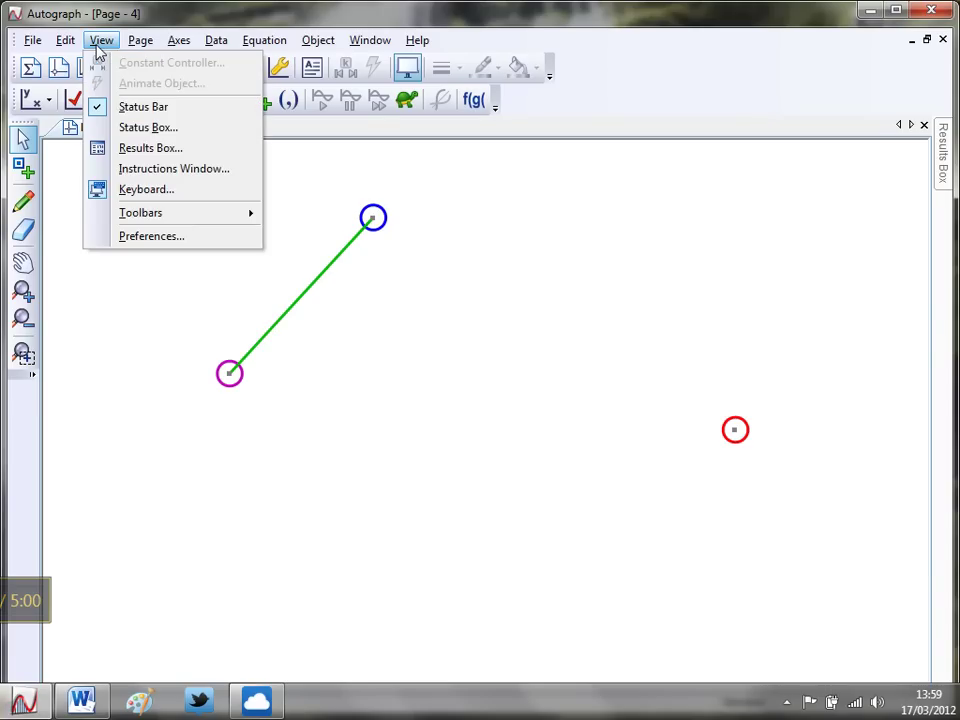
pyautogui.click(124, 127)
pyautogui.moveTo(287, 58); pyautogui.dragTo(328, 174)
pyautogui.click(327, 271)
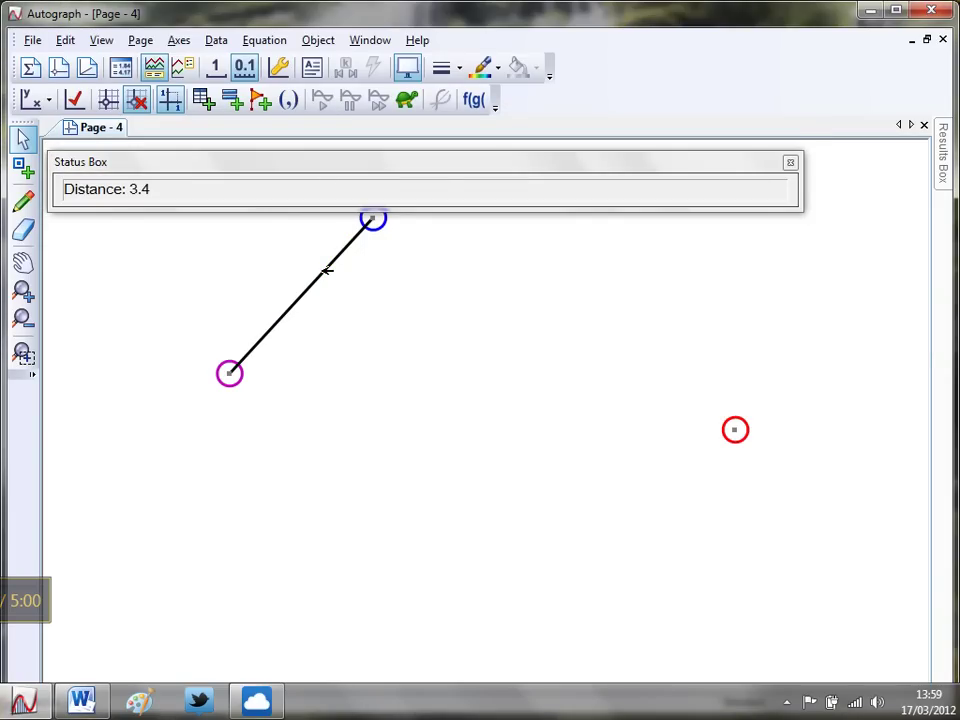
pyautogui.click(314, 362)
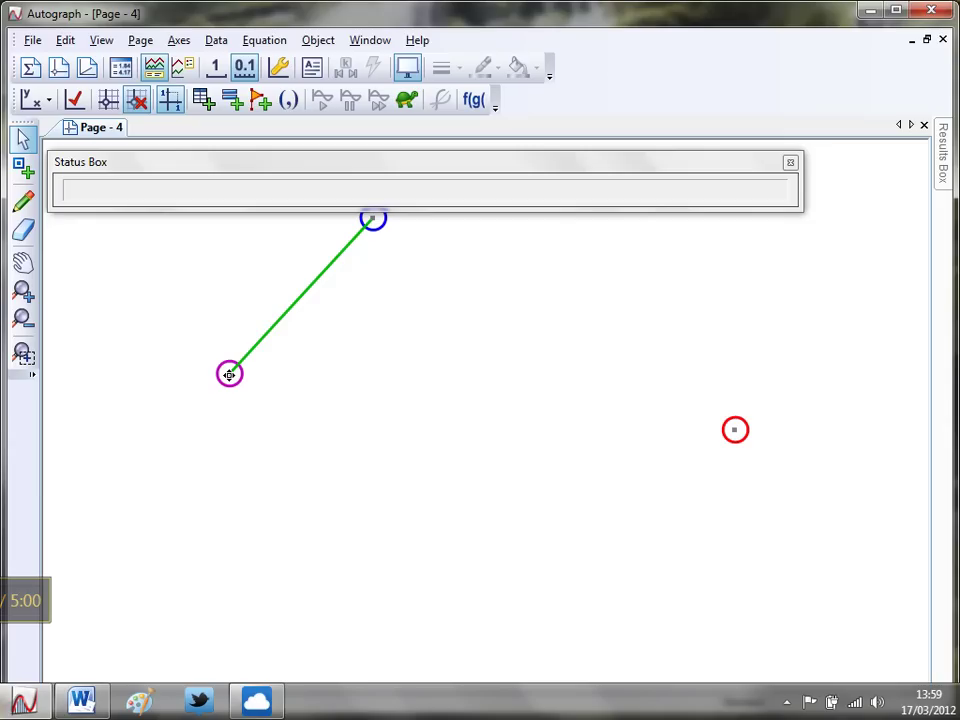
pyautogui.click(229, 374)
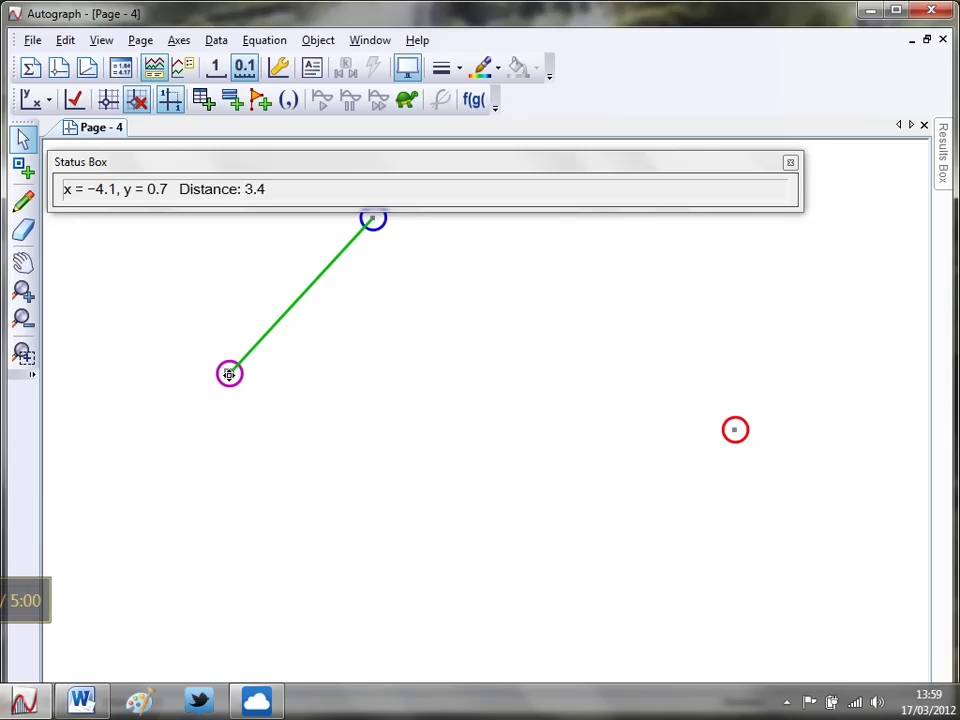
pyautogui.rightClick(286, 392)
# Draw a radius-2 circle around the purple point and close the status panel
pyautogui.click(330, 381)
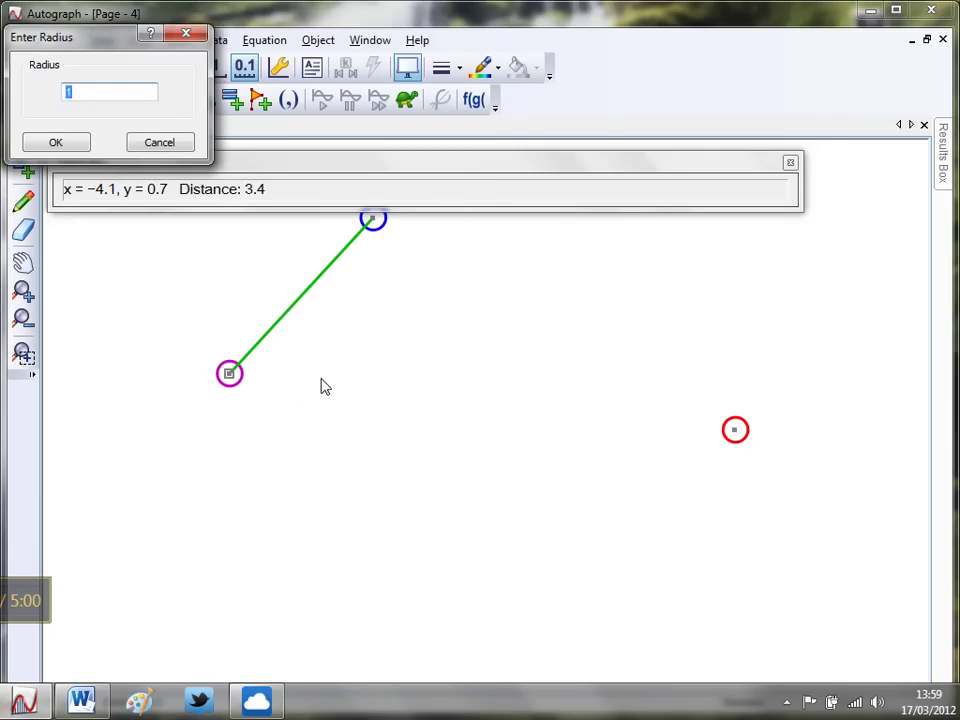
pyautogui.write('2')
pyautogui.click(58, 141)
pyautogui.click(405, 257)
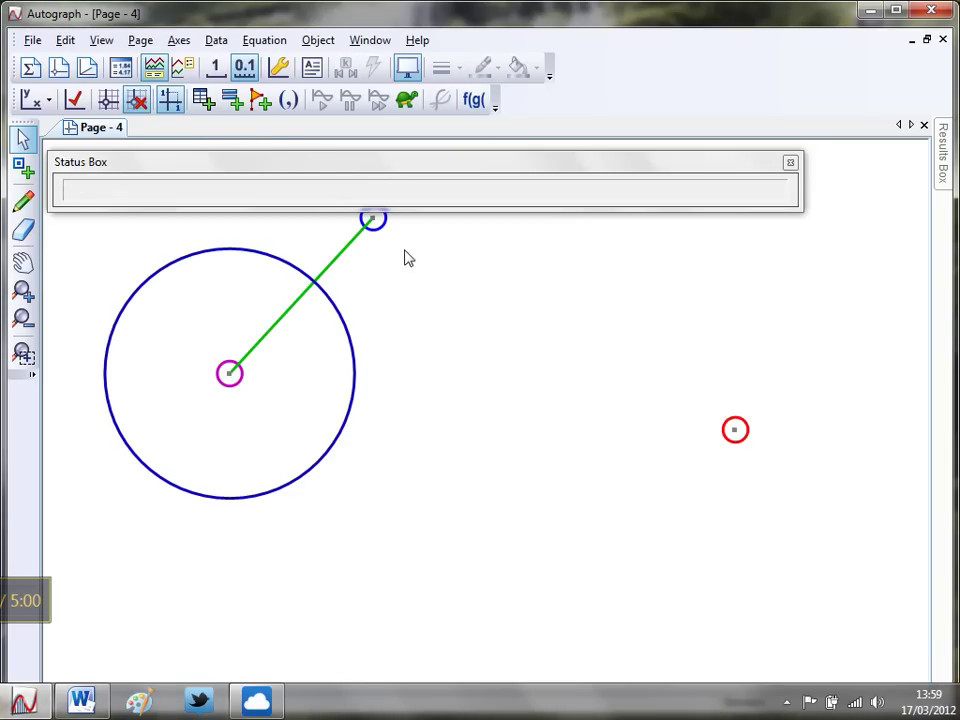
pyautogui.click(790, 163)
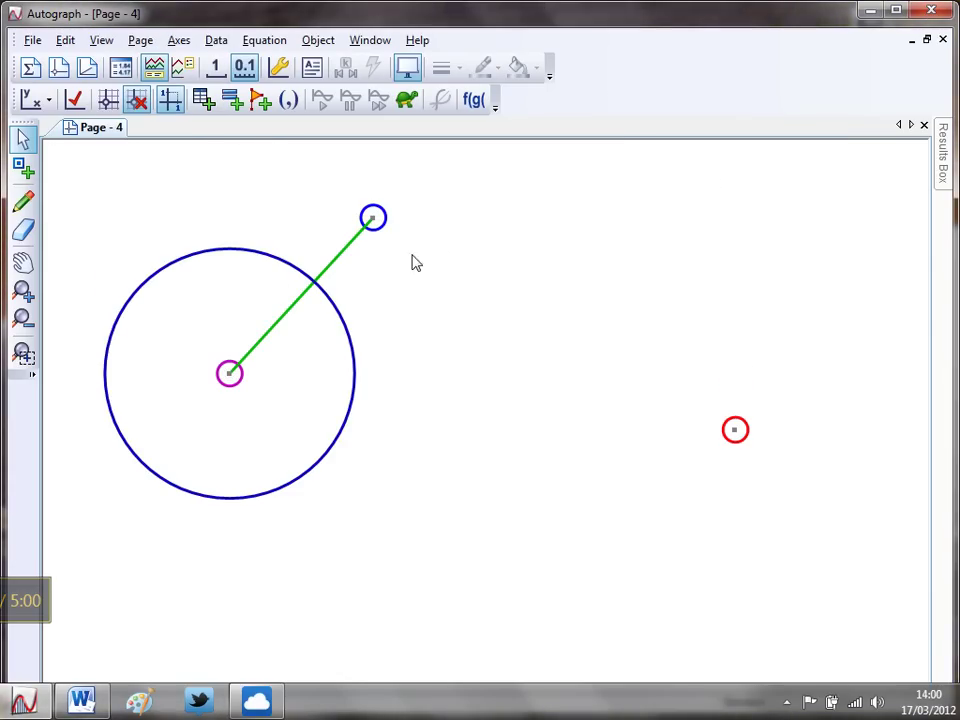
# Draw a yellow radius-2 circle around the blue point
pyautogui.click(372, 217)
pyautogui.rightClick(473, 195)
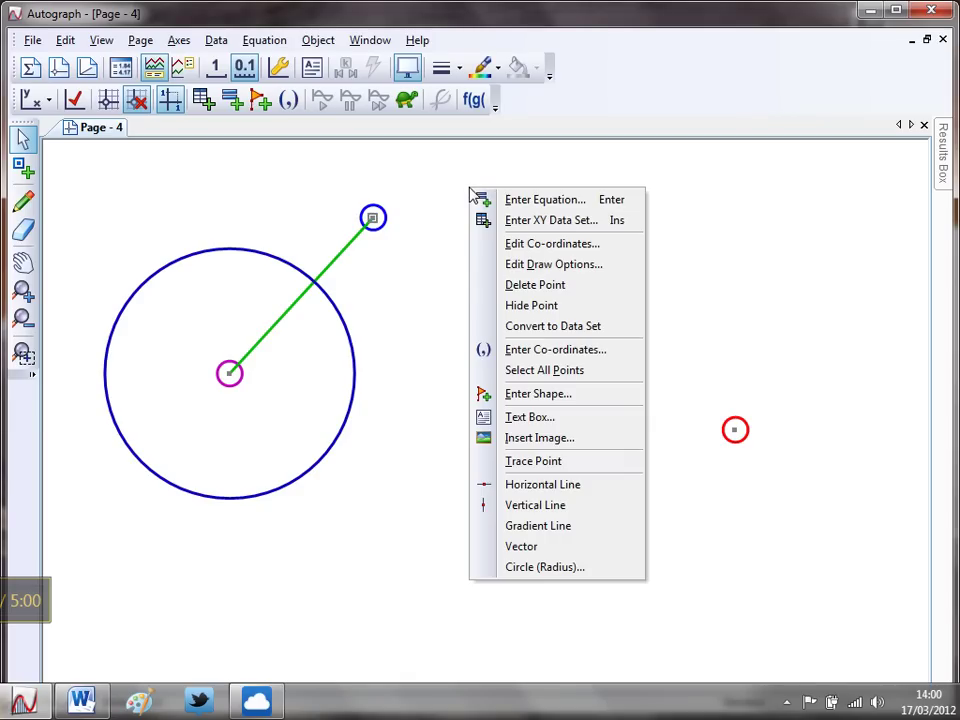
pyautogui.click(538, 568)
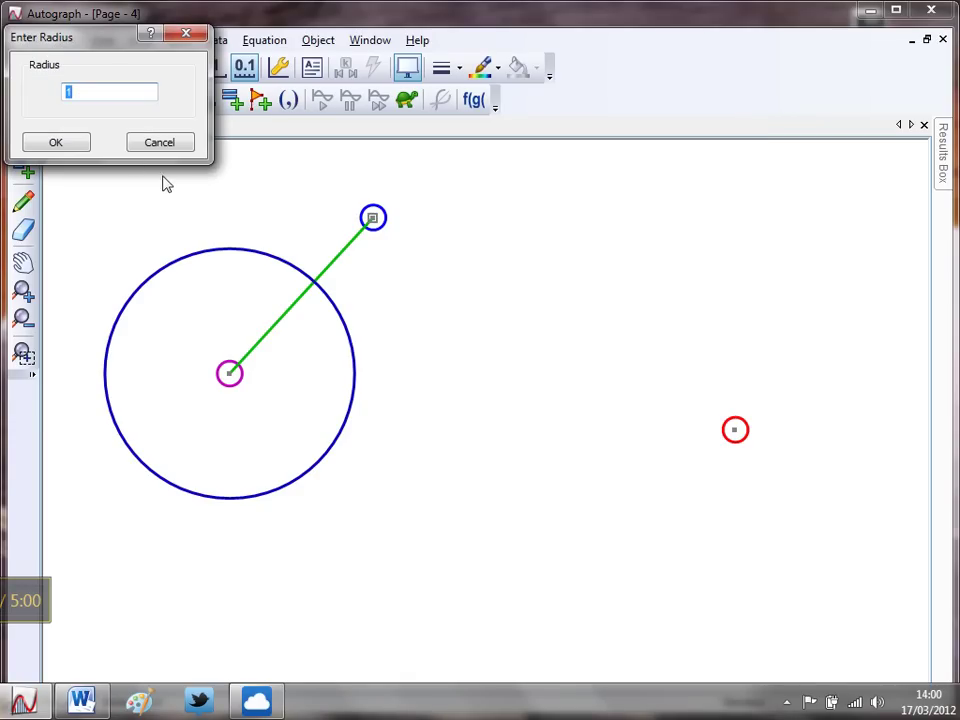
pyautogui.write('2')
pyautogui.click(71, 143)
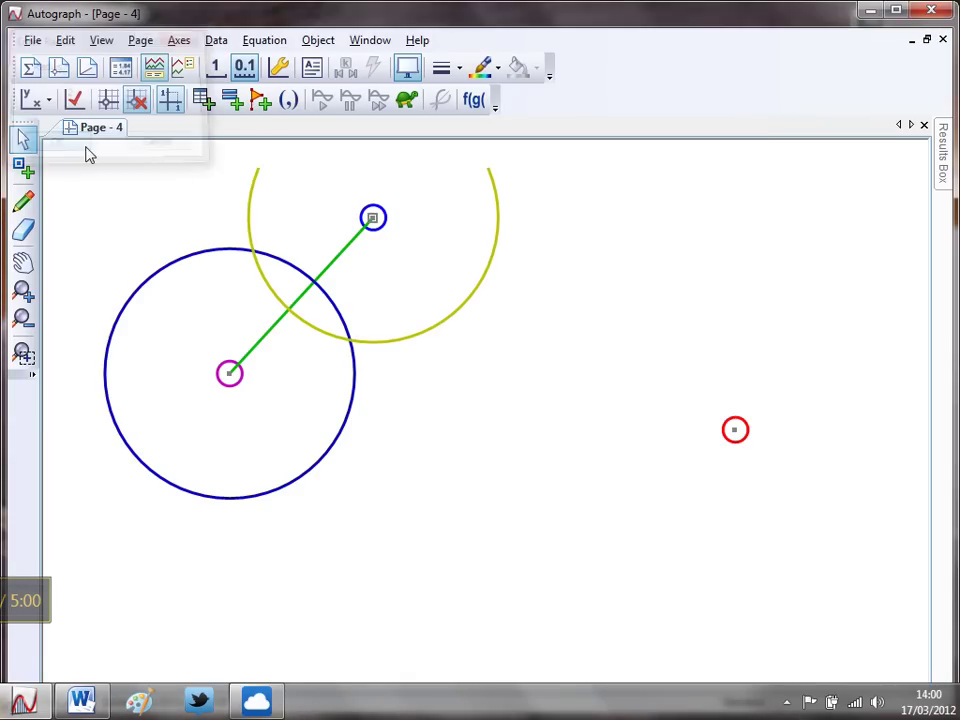
pyautogui.click(492, 418)
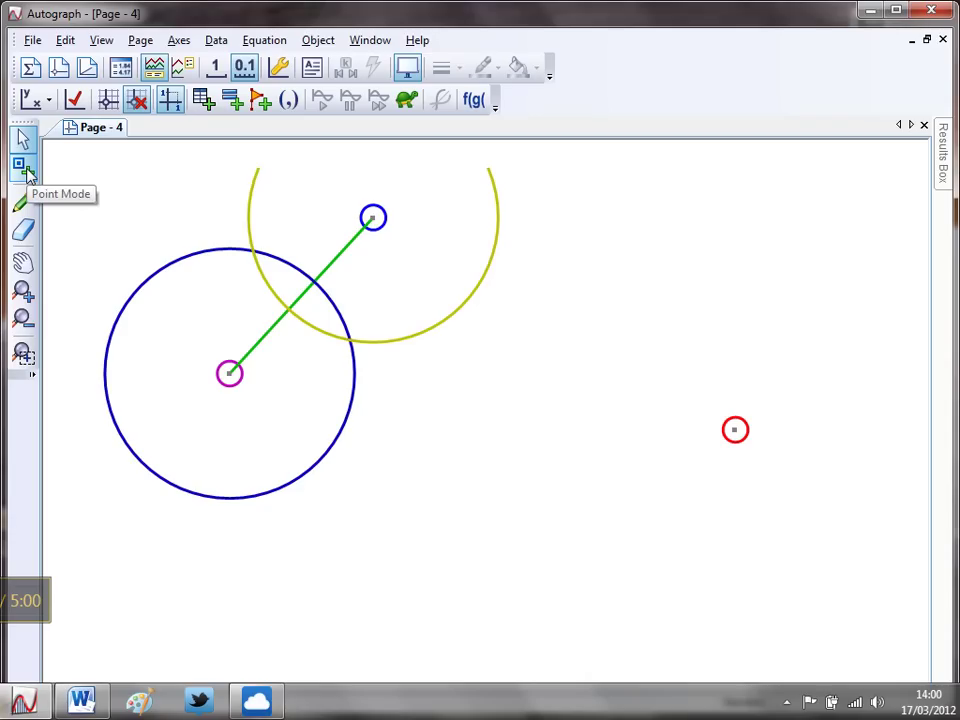
# Place points at the upper and lower intersections of the two radius-2 circles and select both
pyautogui.click(24, 168)
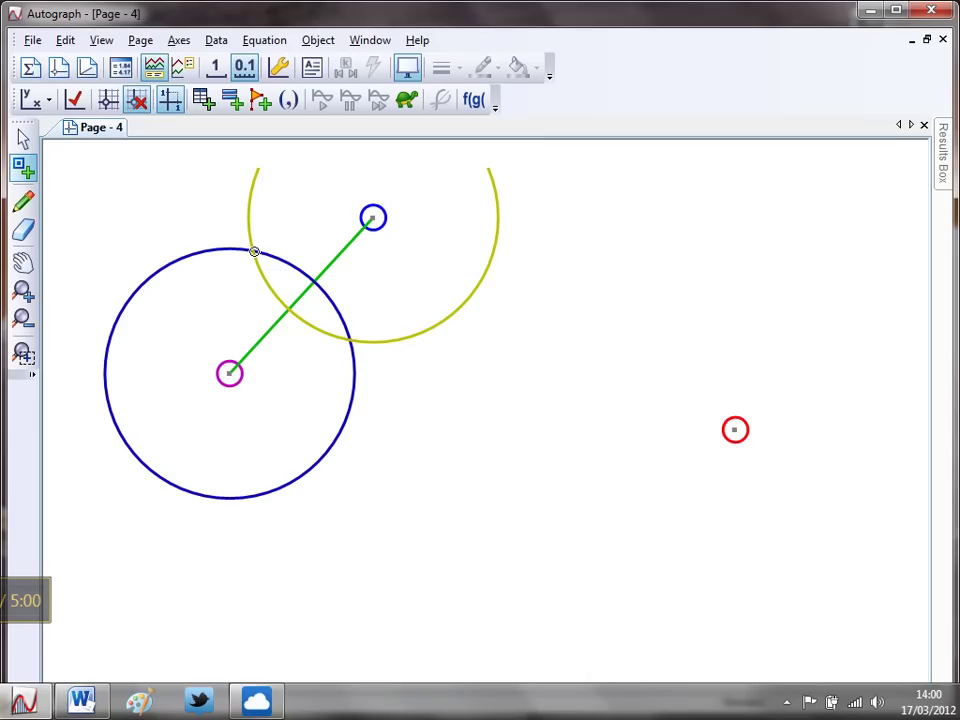
pyautogui.click(254, 251)
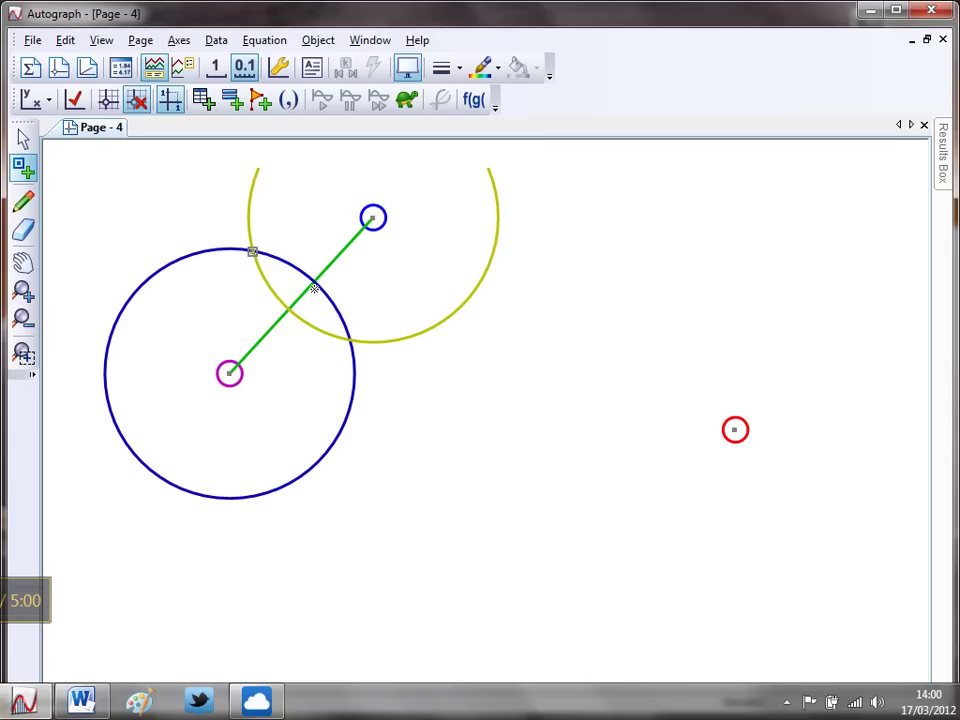
pyautogui.click(357, 342)
pyautogui.click(23, 139)
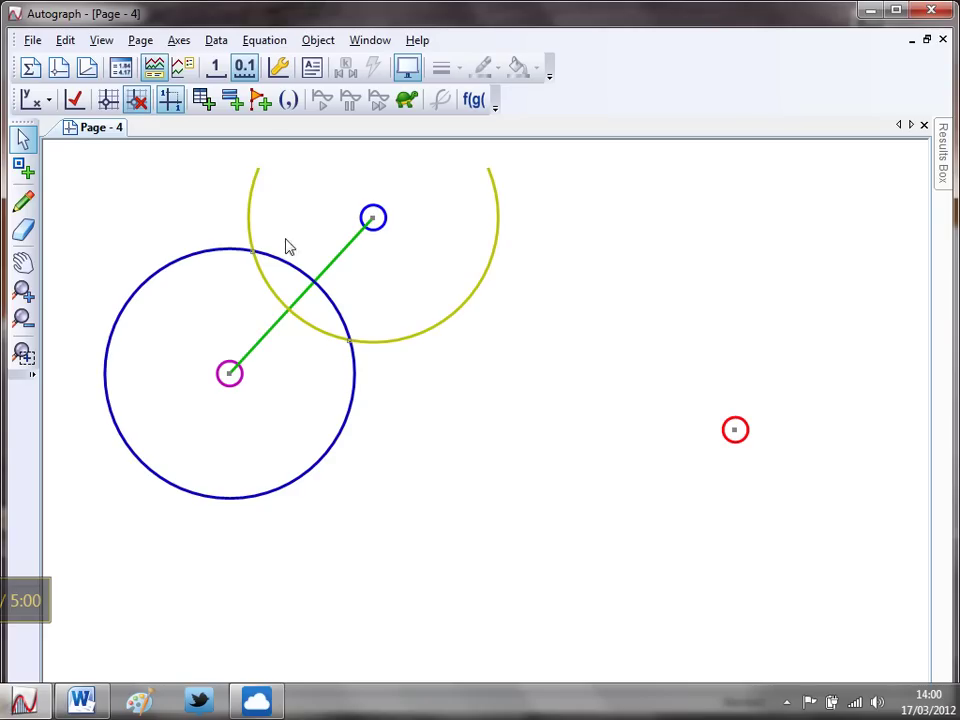
pyautogui.click(250, 253)
pyautogui.keyDown('shift'); pyautogui.click(349, 340); pyautogui.keyUp('shift')
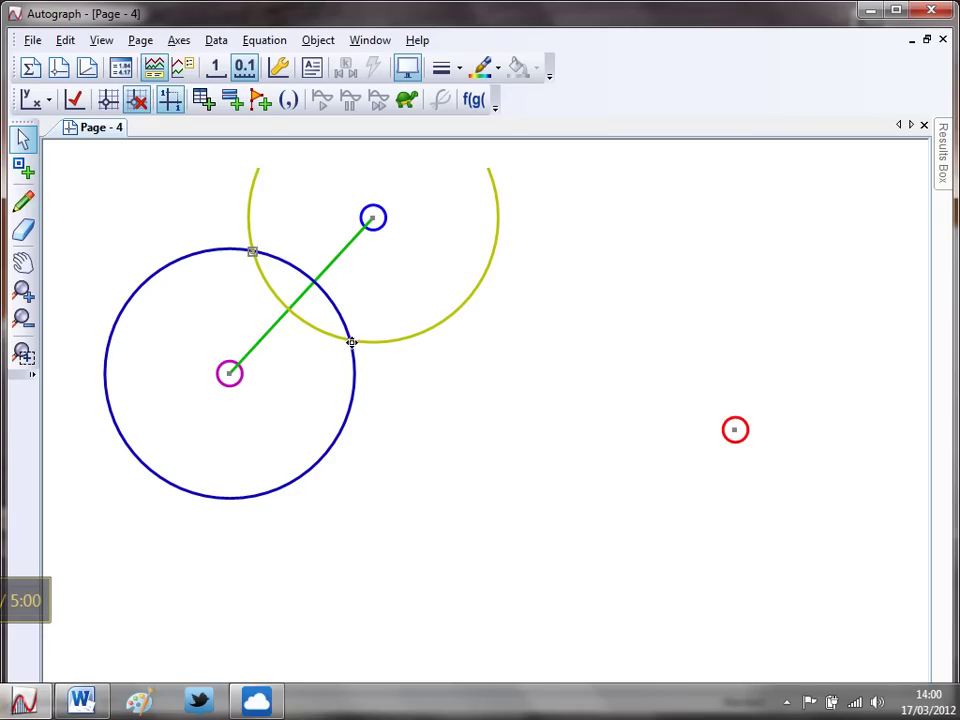
# Draw a cyan straight line through the two intersection points and hide both radius-2 circles
pyautogui.rightClick(574, 242)
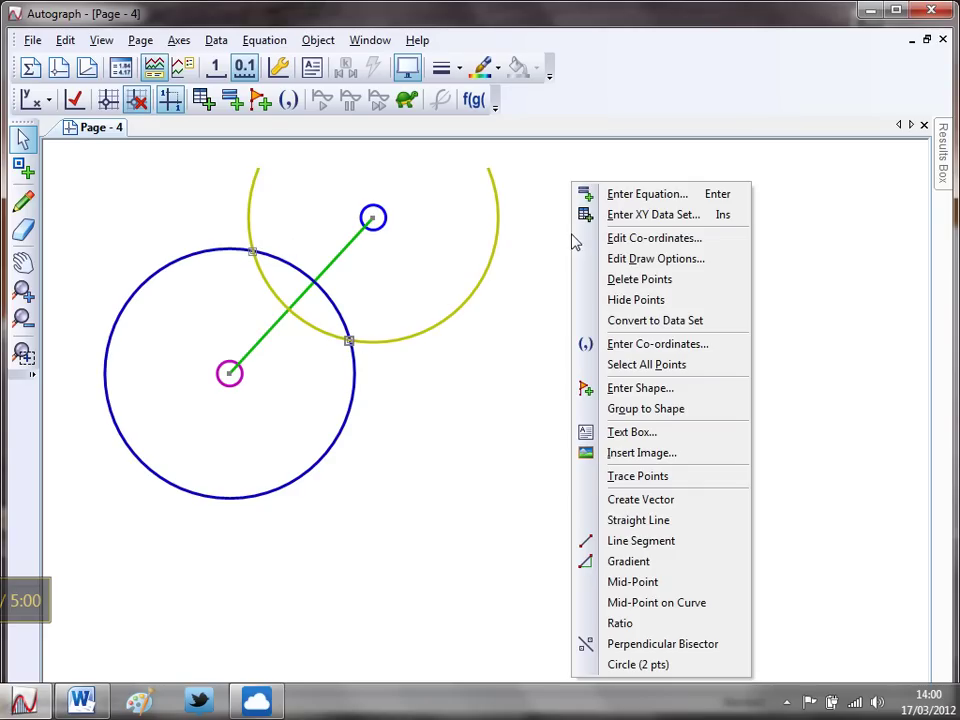
pyautogui.click(638, 519)
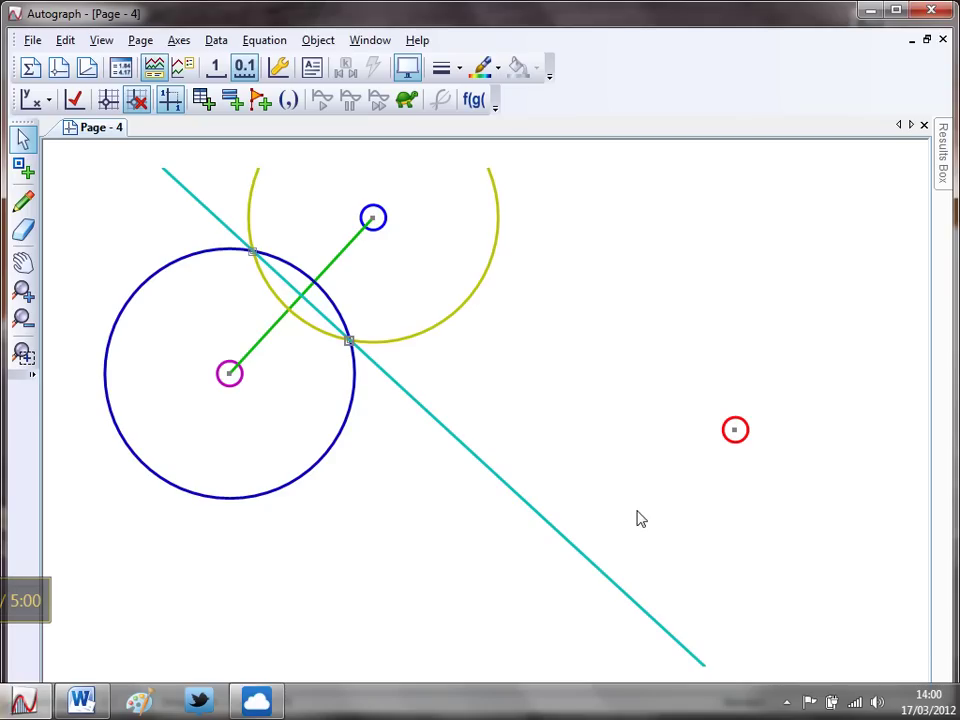
pyautogui.click(553, 421)
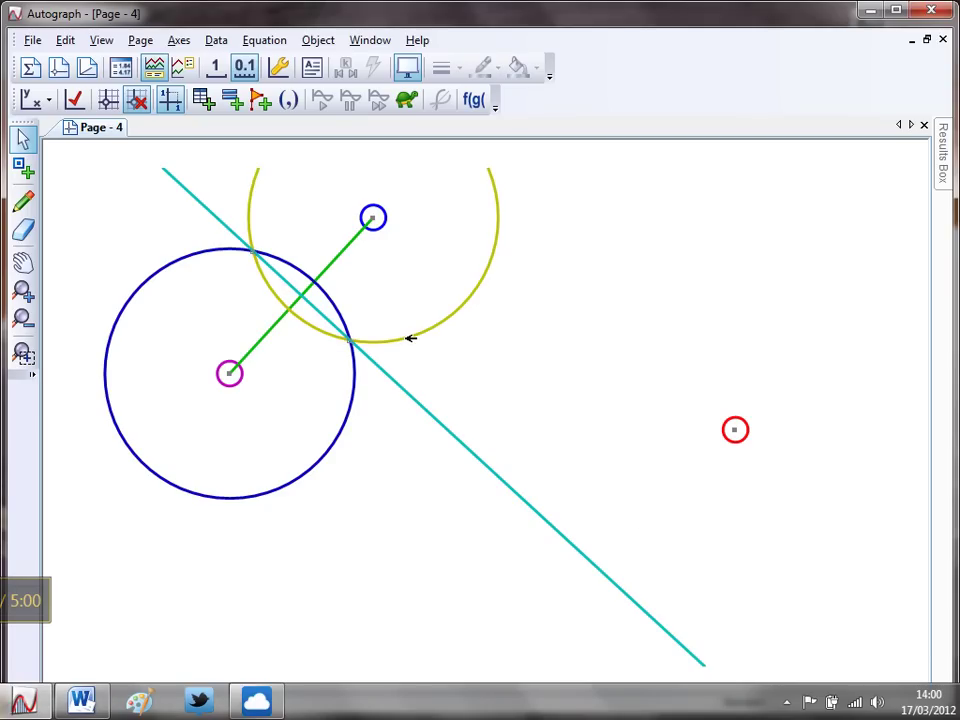
pyautogui.rightClick(345, 432)
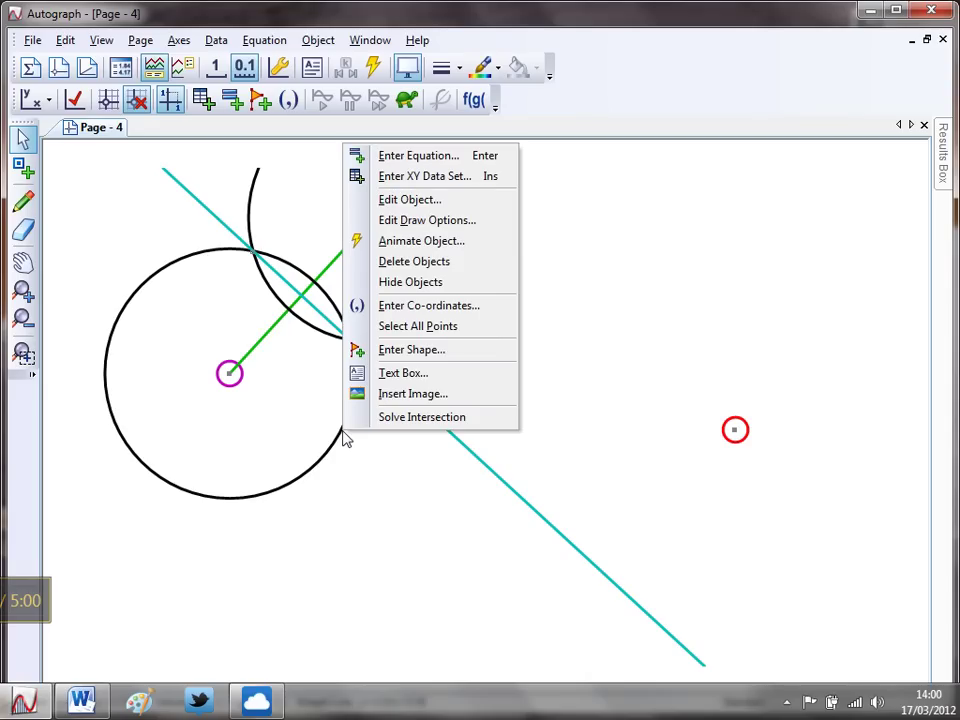
pyautogui.click(403, 283)
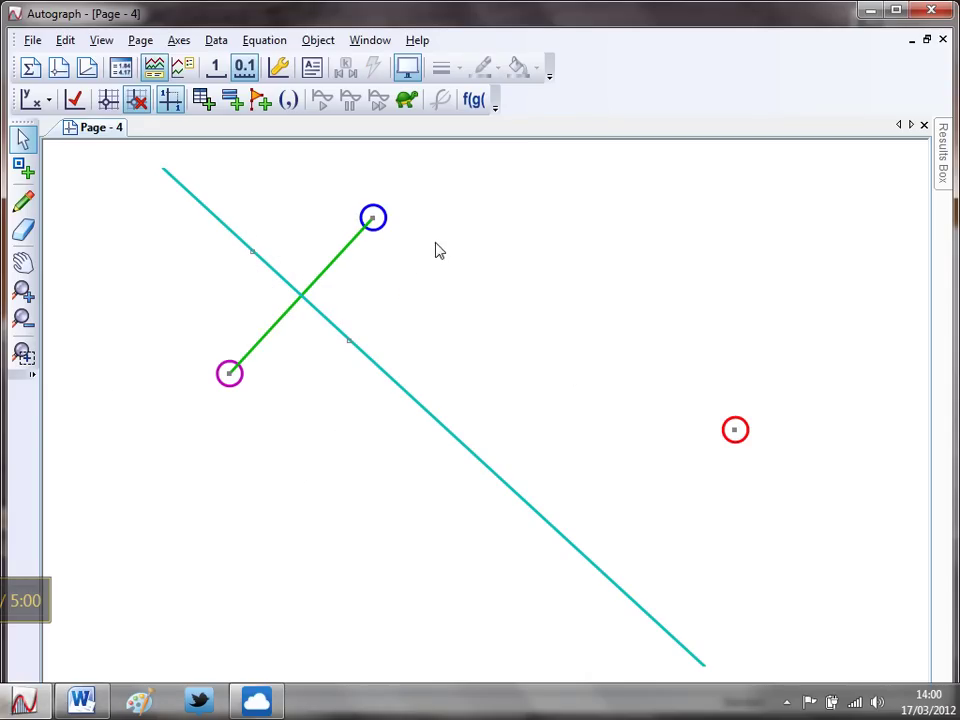
# Draw the brown perpendicular bisector of the blue and red points, crossing the cyan line
pyautogui.click(373, 219)
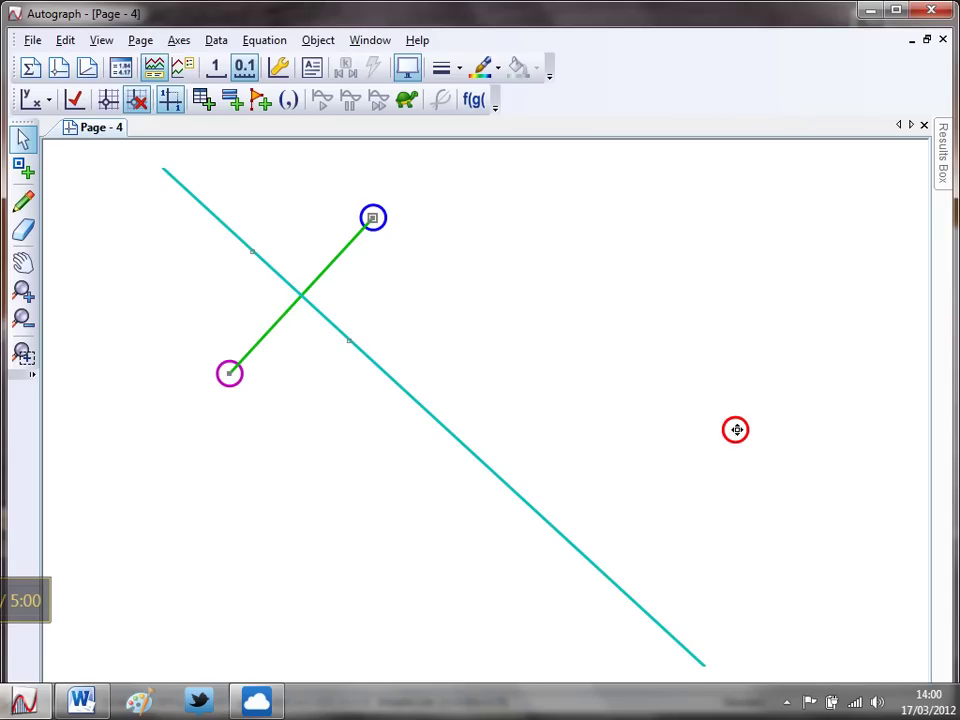
pyautogui.rightClick(605, 253)
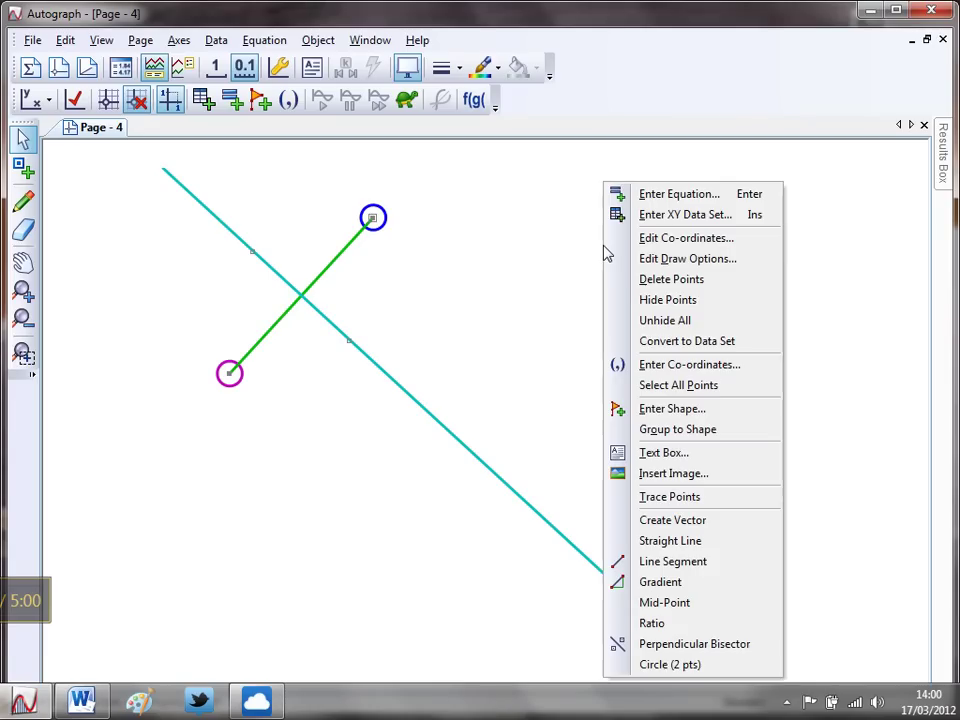
pyautogui.click(688, 644)
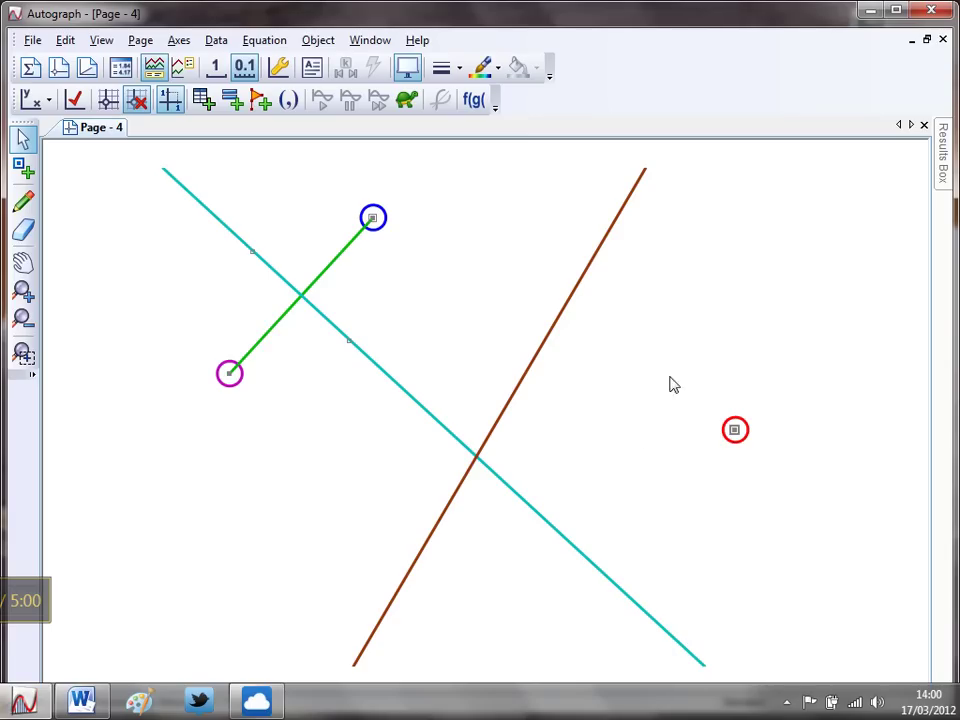
pyautogui.click(378, 432)
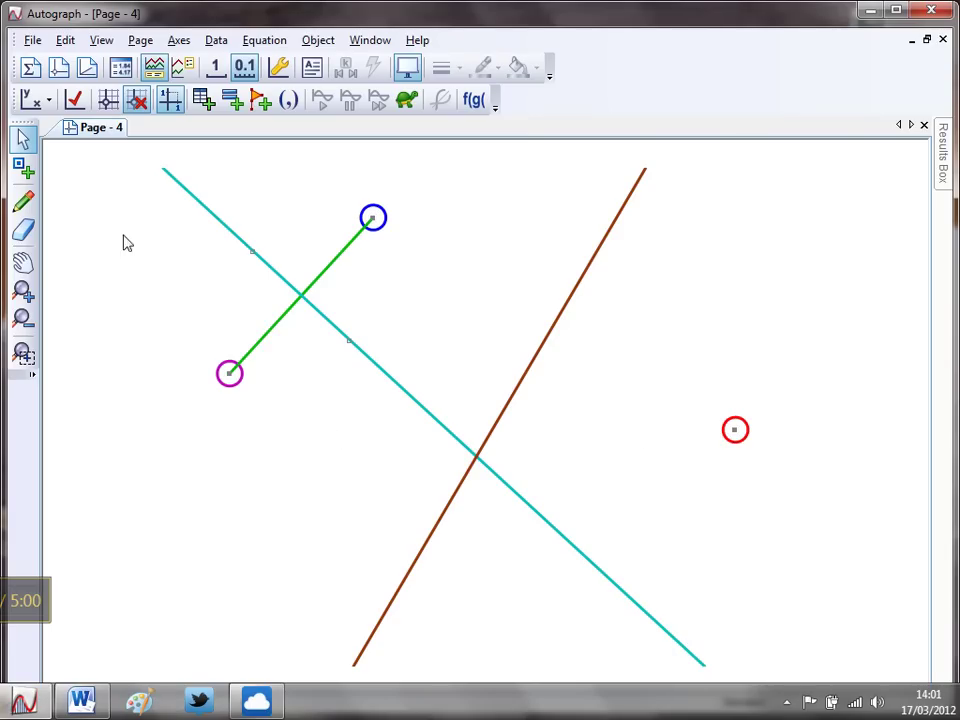
# Mark the crossing of the cyan and brown bisectors with a new point
pyautogui.click(25, 168)
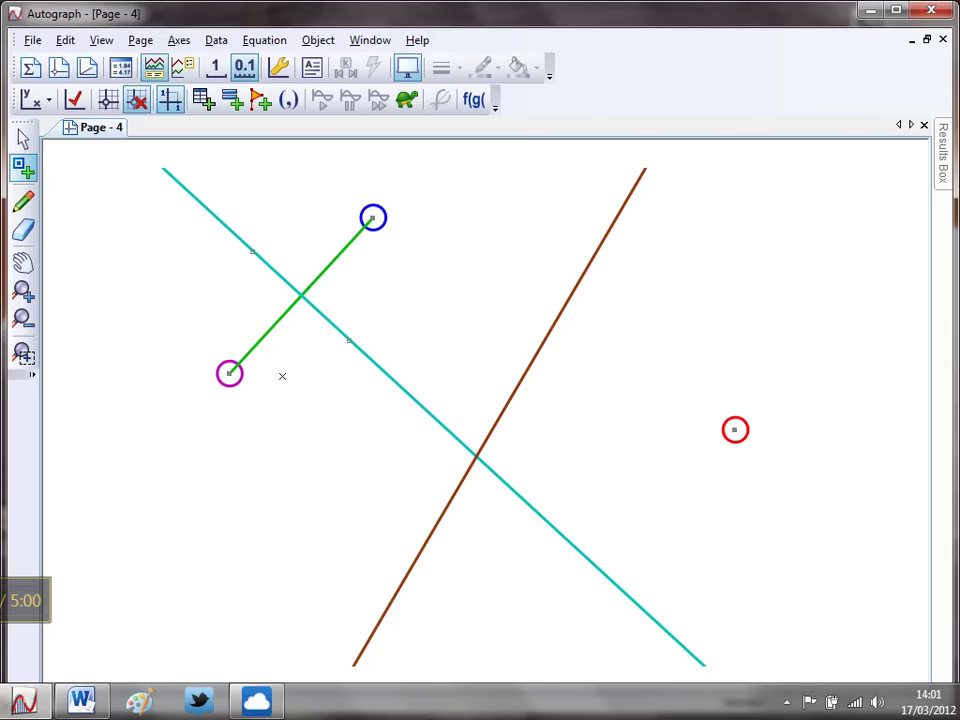
pyautogui.click(476, 456)
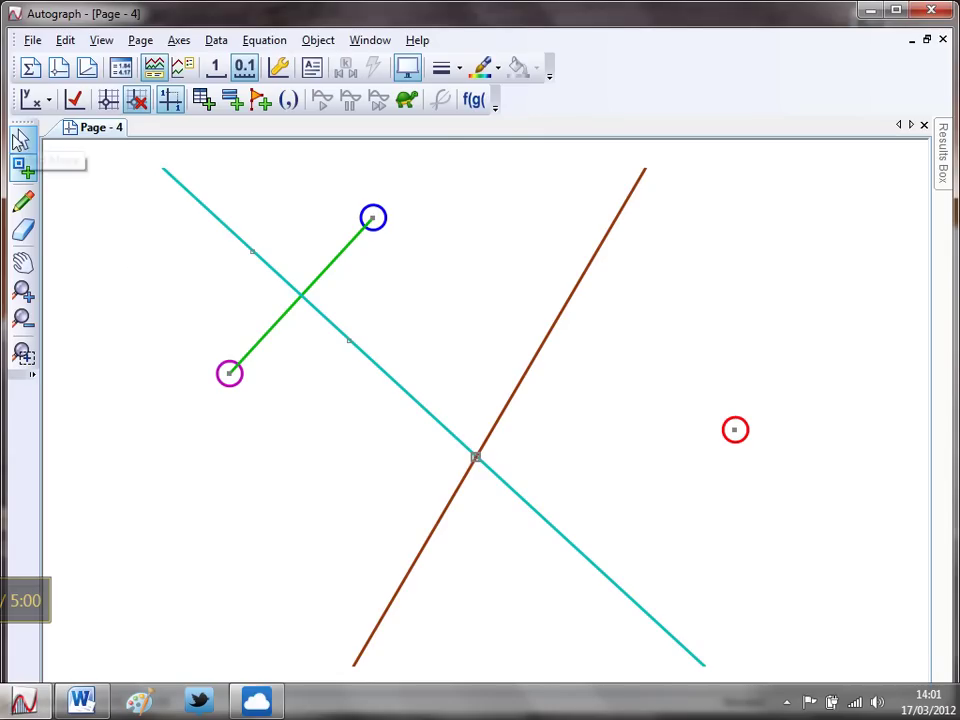
pyautogui.click(16, 133)
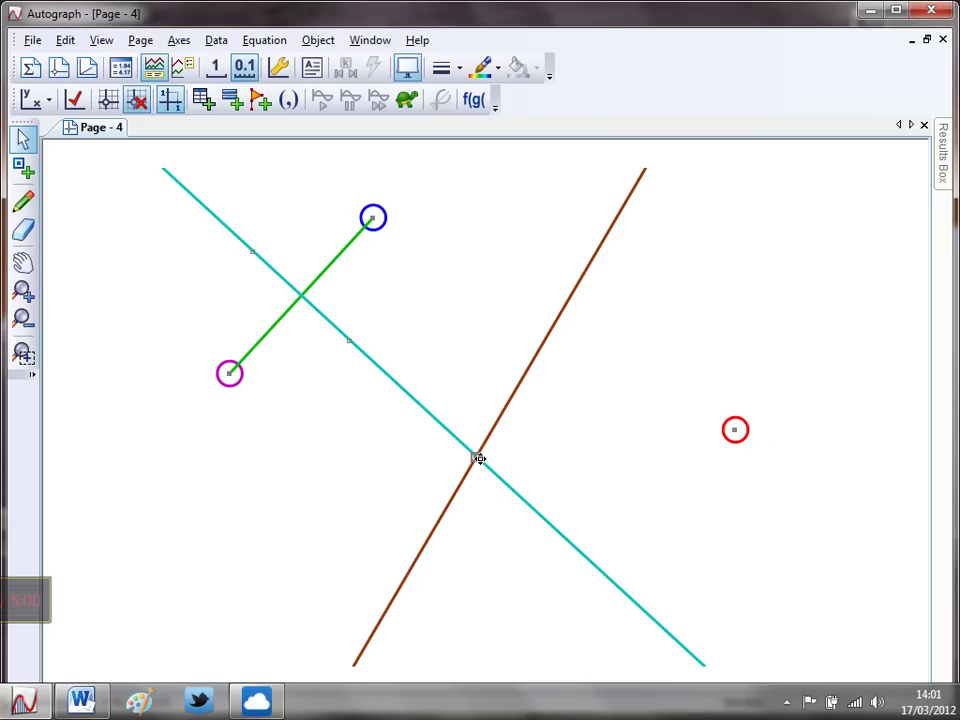
# Draw a red Circle (2 pts) centred on the bisectors' crossing through the red point
pyautogui.click(343, 481)
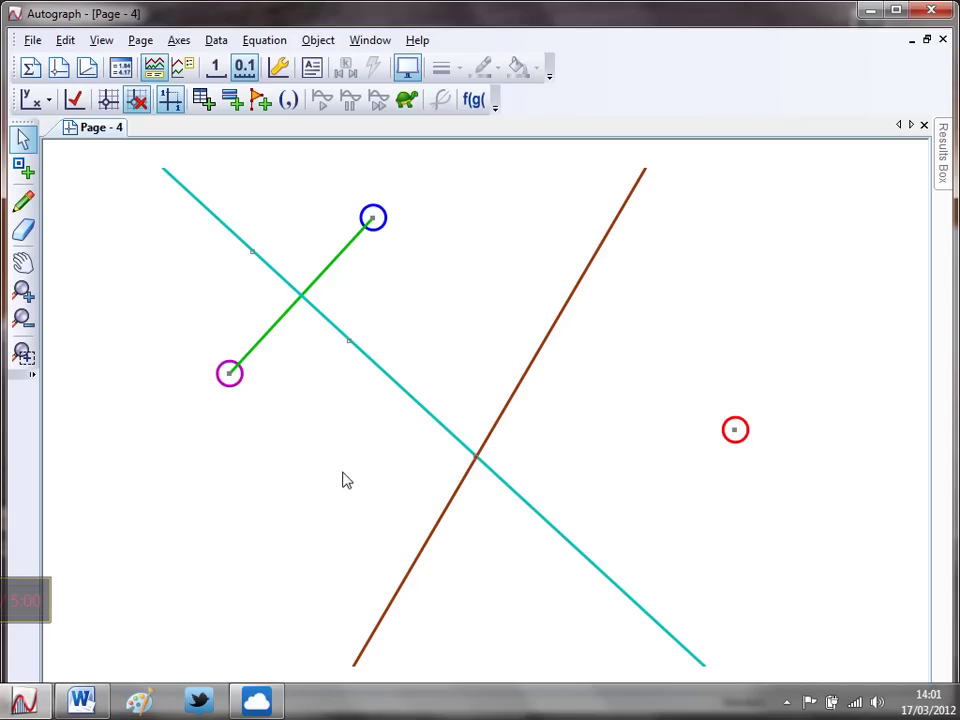
pyautogui.click(735, 430)
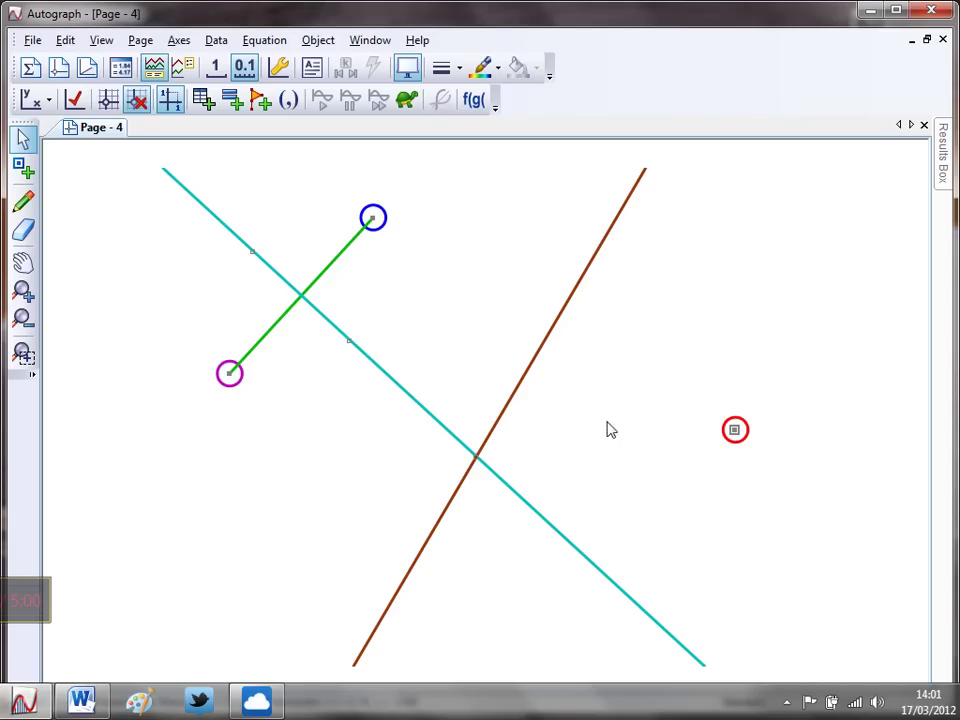
pyautogui.keyDown('shift'); pyautogui.click(475, 457); pyautogui.keyUp('shift')
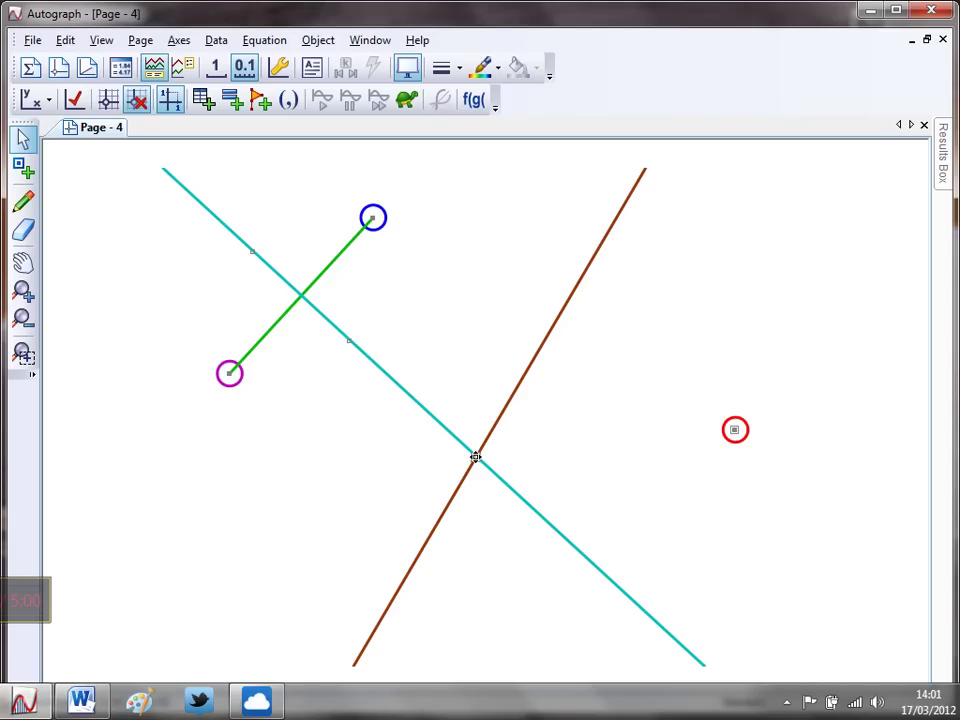
pyautogui.rightClick(468, 244)
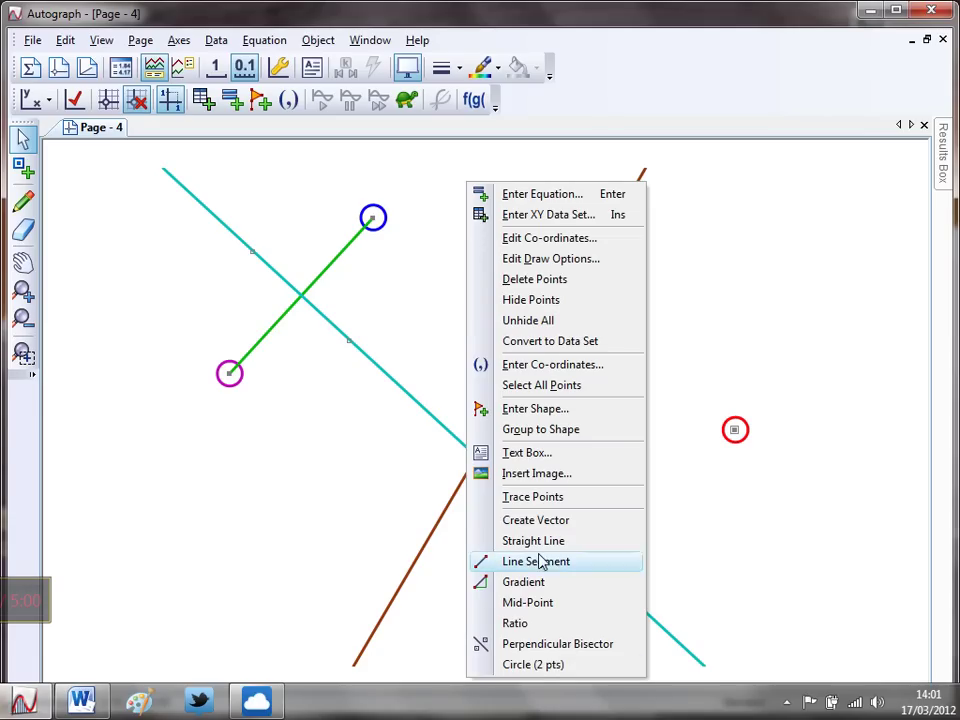
pyautogui.click(535, 665)
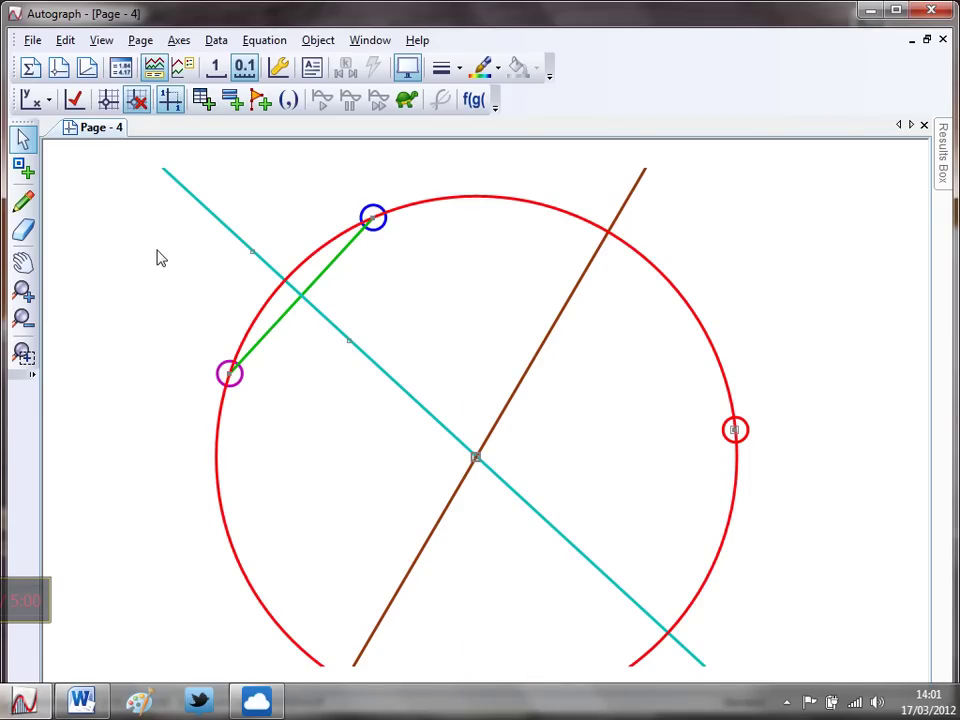
pyautogui.click(120, 212)
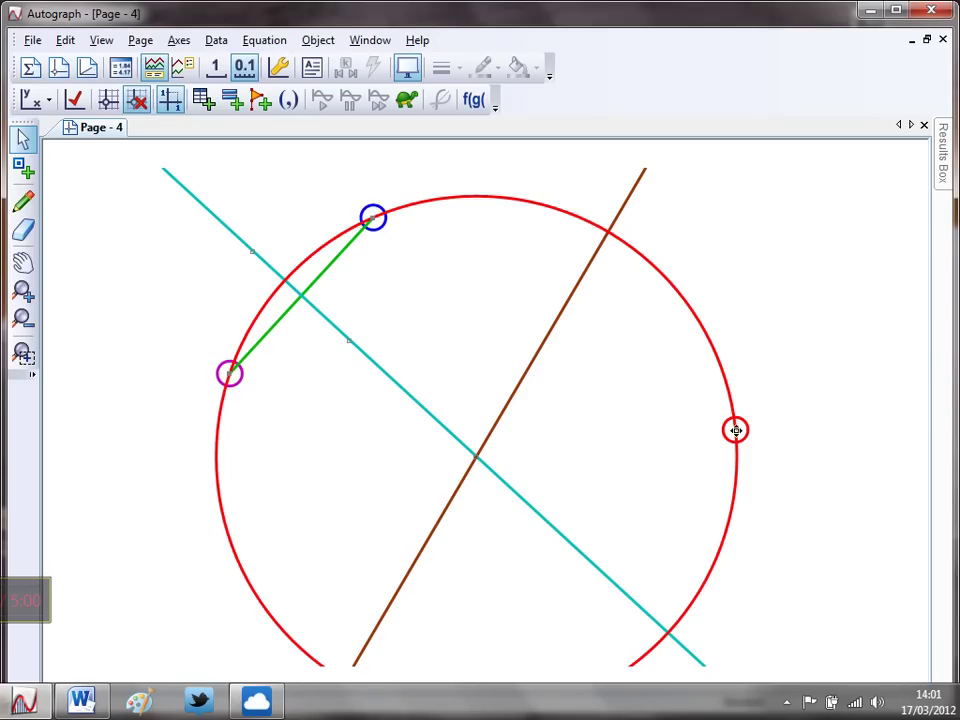
# Drag the red point up-left so the circle and brown bisector redraw through all three points
pyautogui.moveTo(736, 430); pyautogui.dragTo(480, 448)
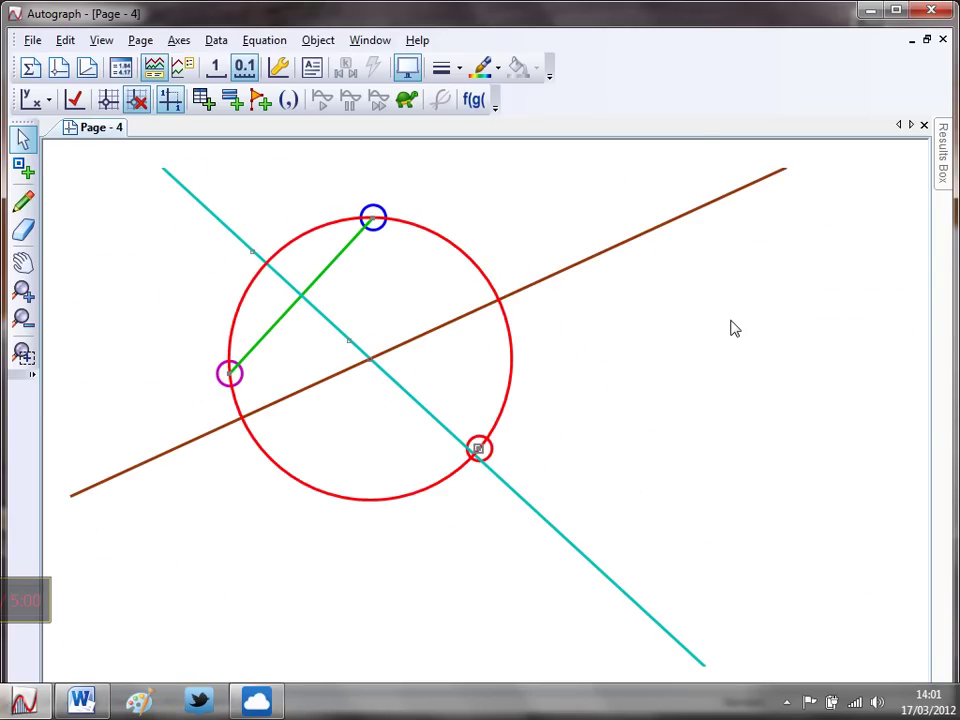